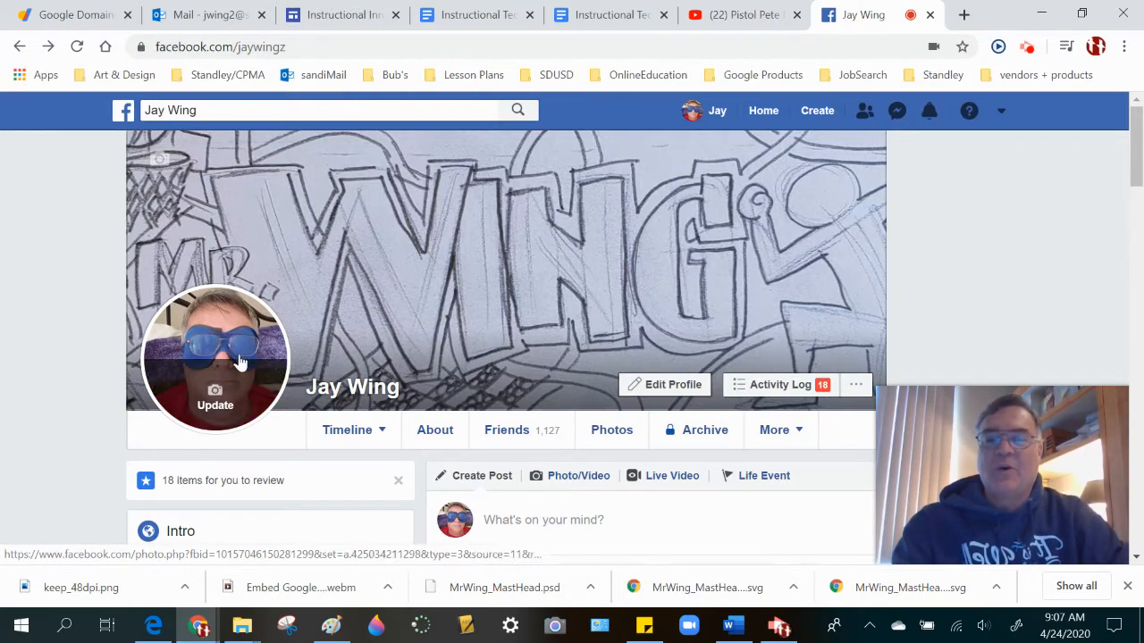
Step: View the profile's cover photo at full size and return to the profile page
left_click(529, 261)
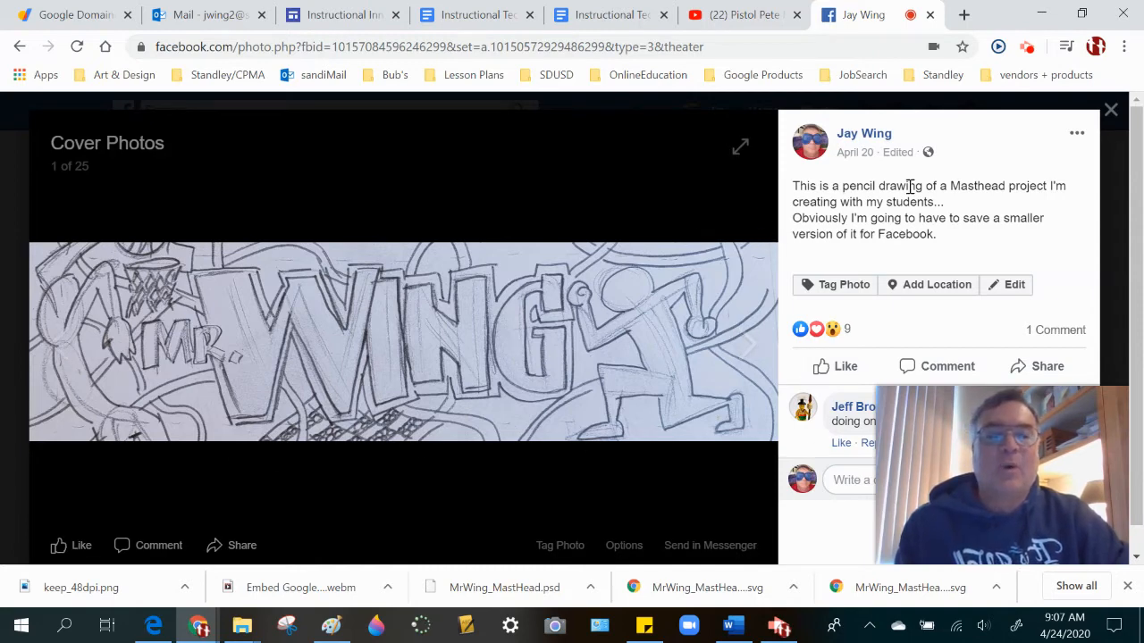
left_click(1111, 111)
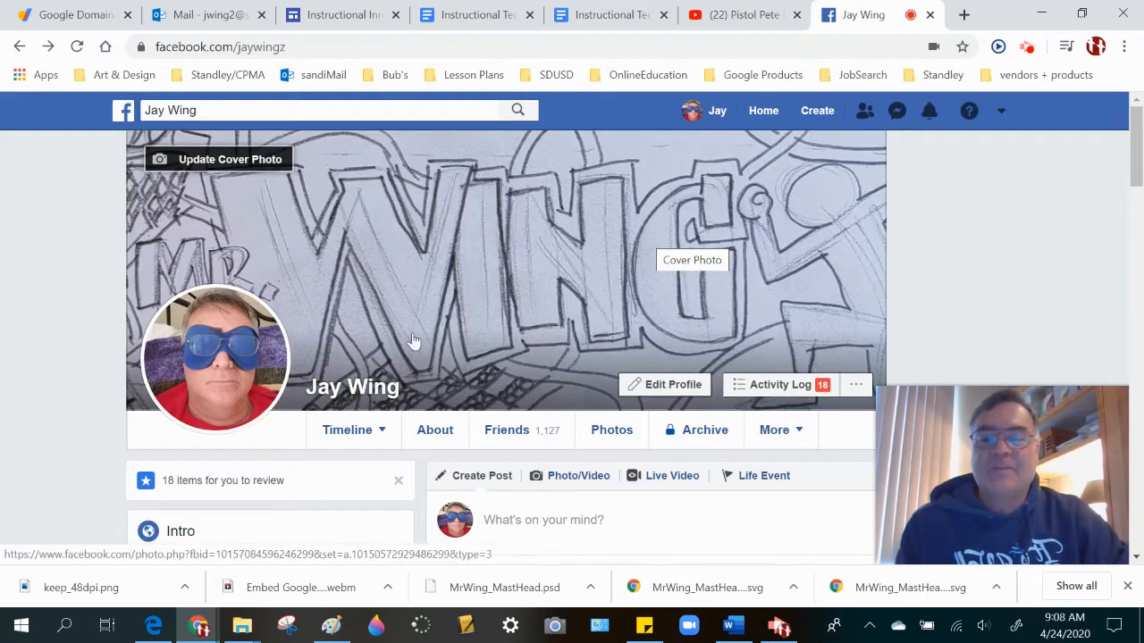
Step: Switch to Snipping Tool and capture the whole cover photo area, including the overlaid profile picture and buttons
left_click(287, 629)
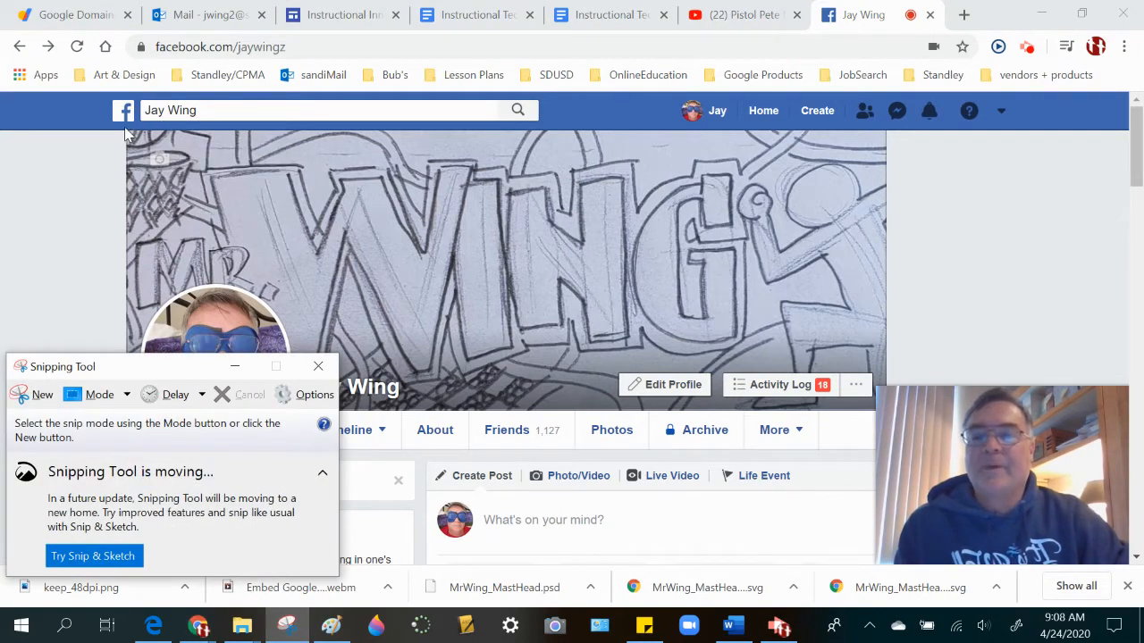
left_click(20, 394)
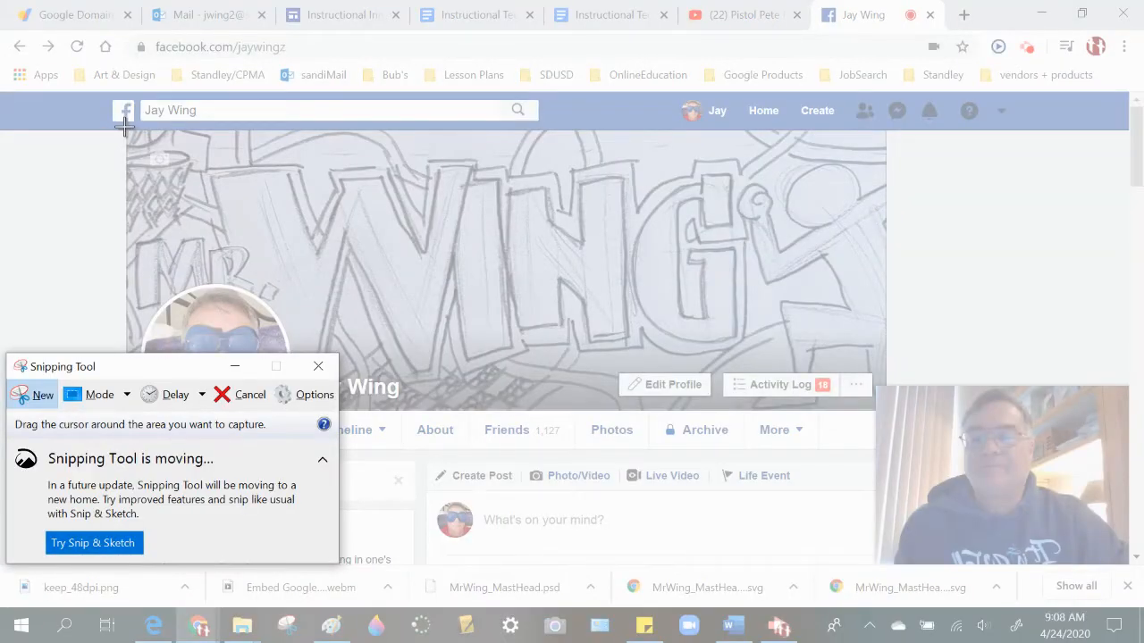
left_click_drag(125, 130, 886, 408)
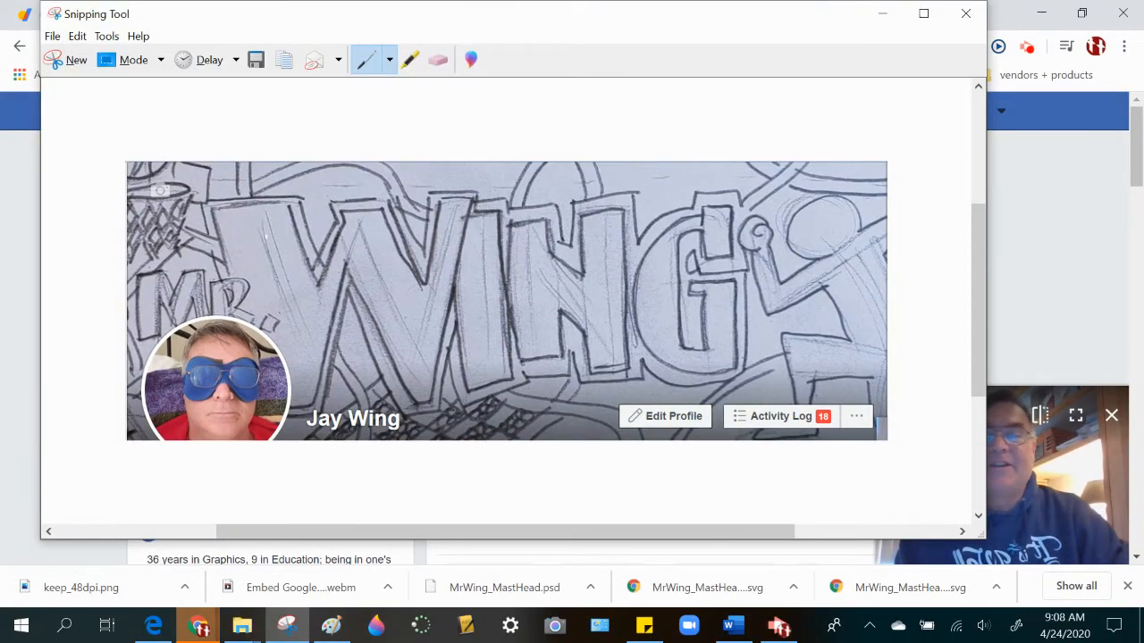
Step: Save the snip to the Desktop as a JPEG file named Facebook_Masthead and close Snipping Tool
left_click(53, 37)
left_click(80, 79)
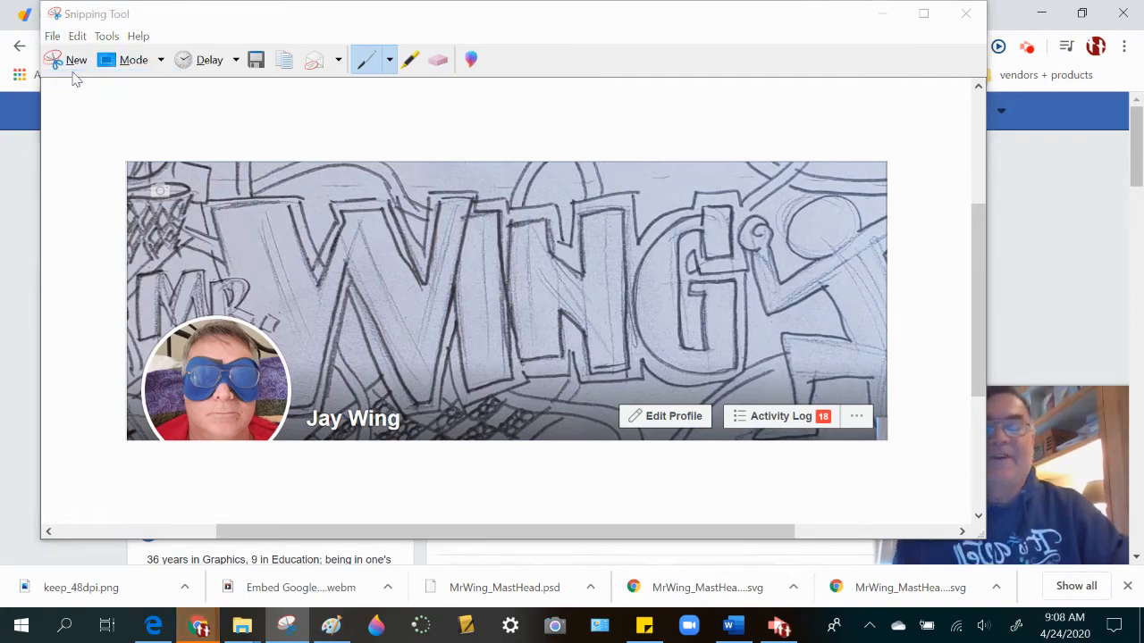
type("Facebook")
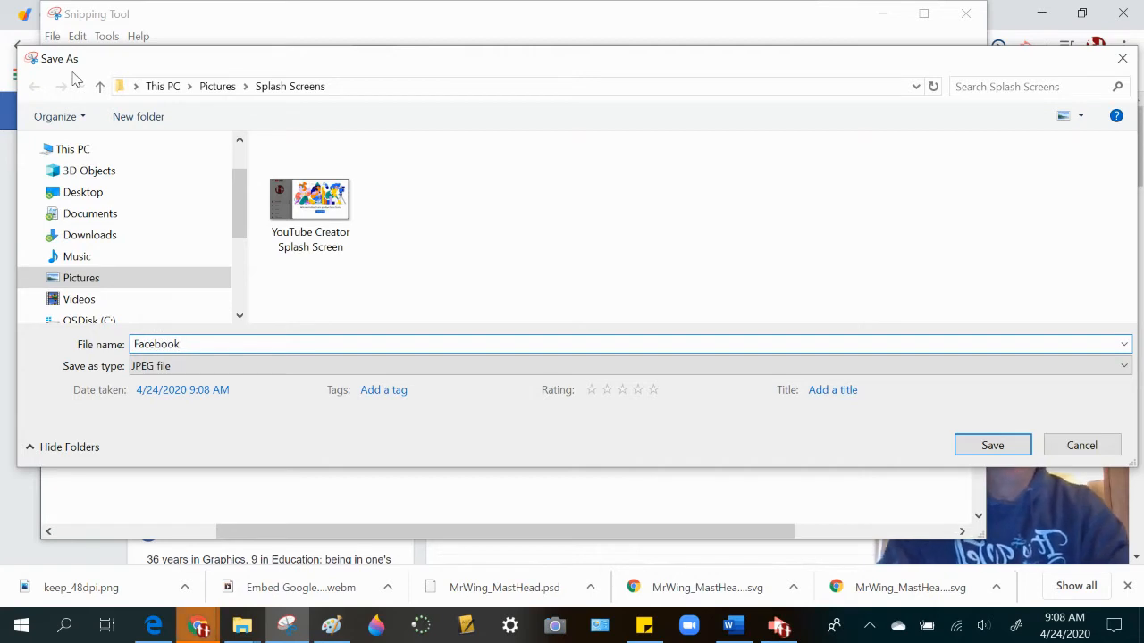
type("_Mast")
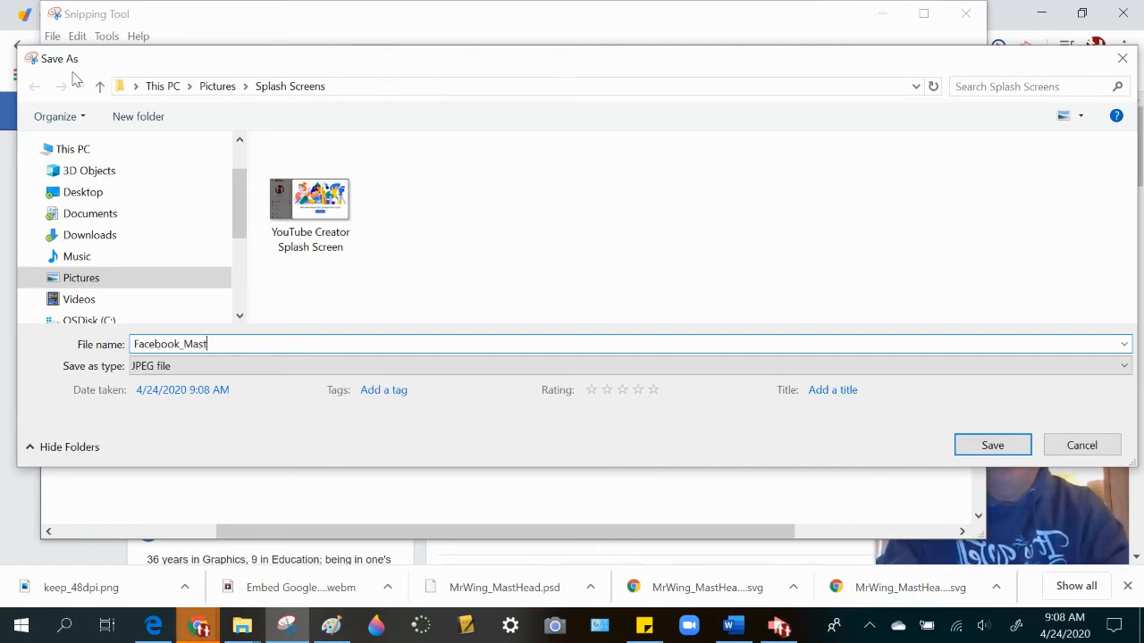
type("head")
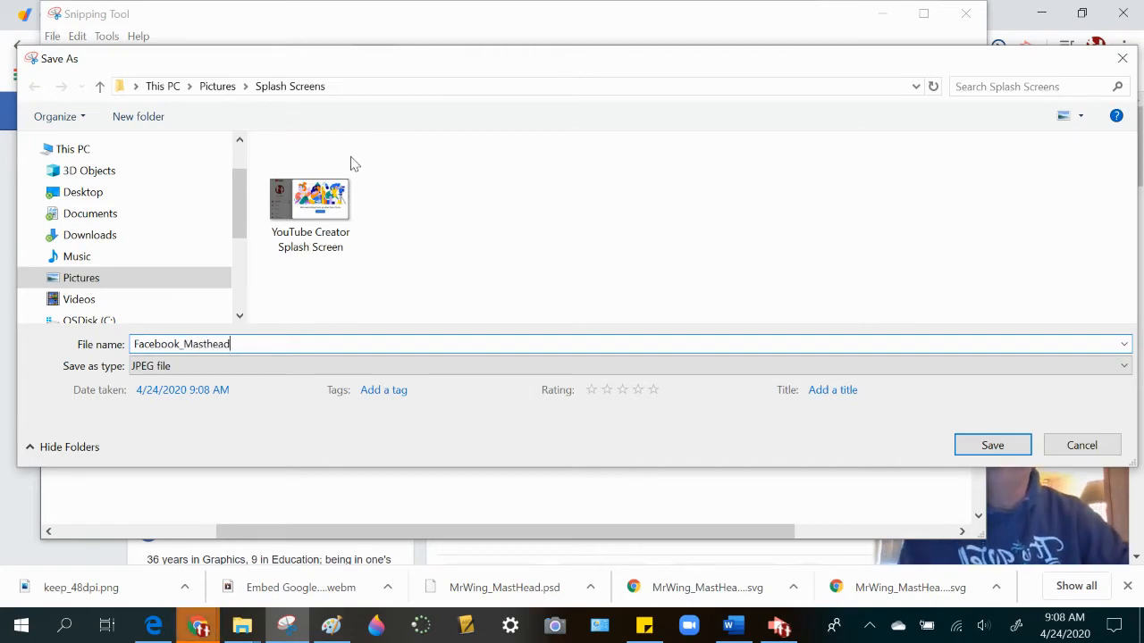
left_click(93, 191)
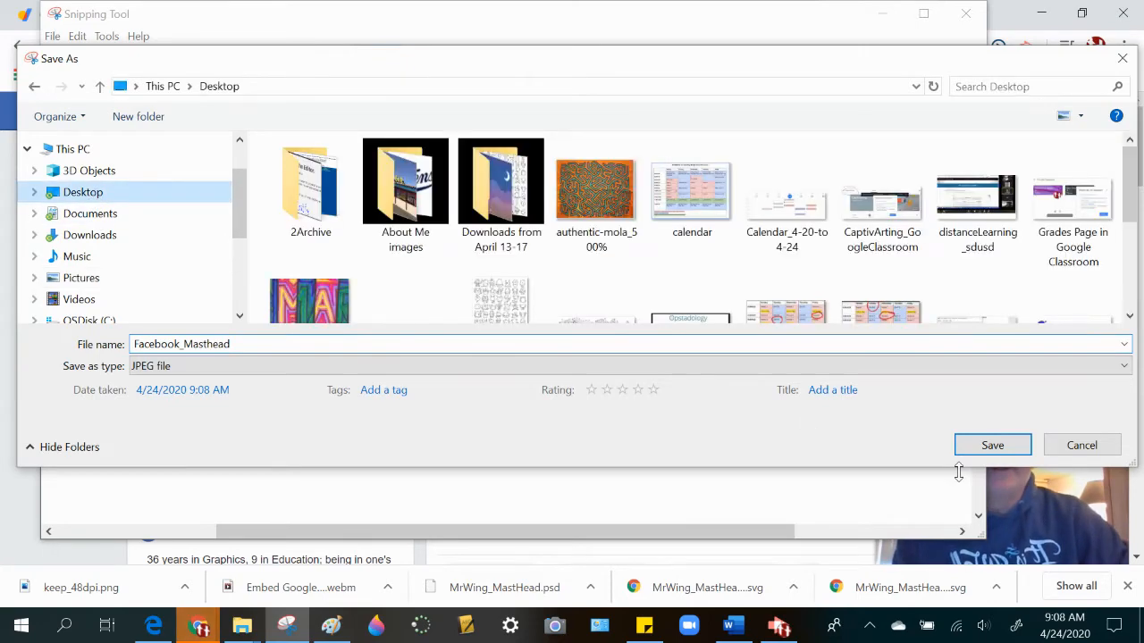
left_click(992, 446)
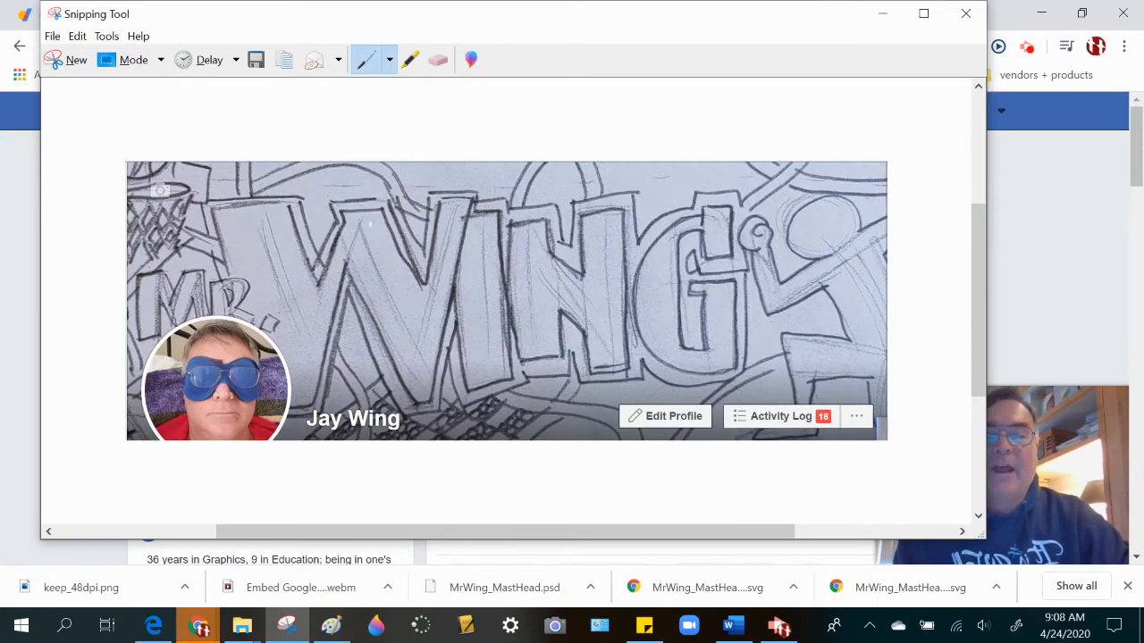
left_click(963, 25)
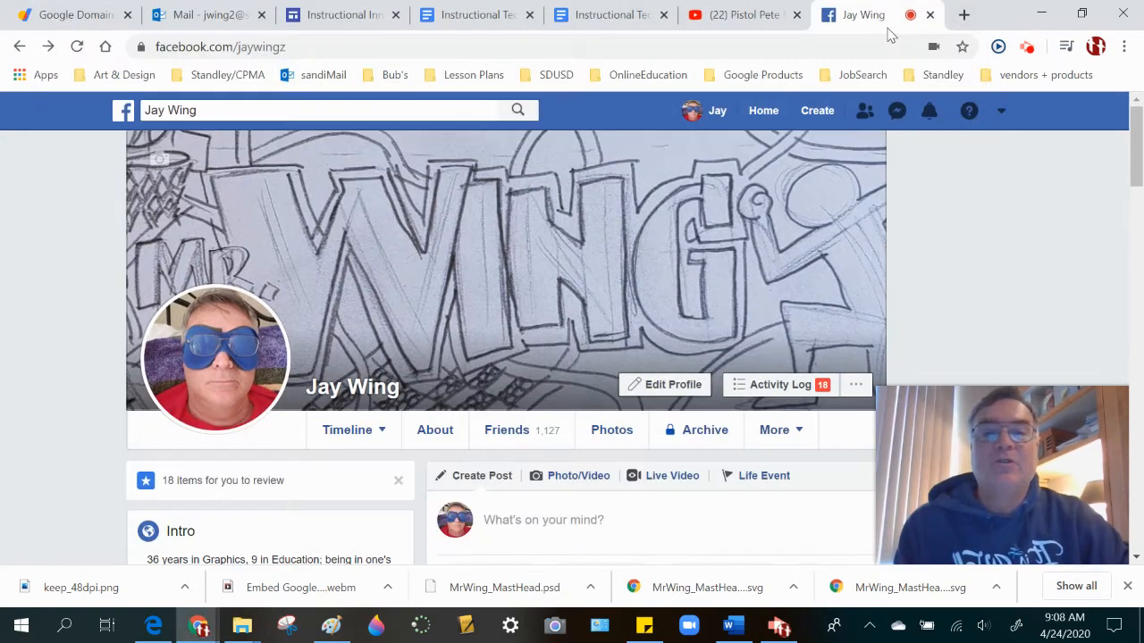
Step: Open photopea.com in a new browser tab
left_click(965, 15)
type("photopea.com")
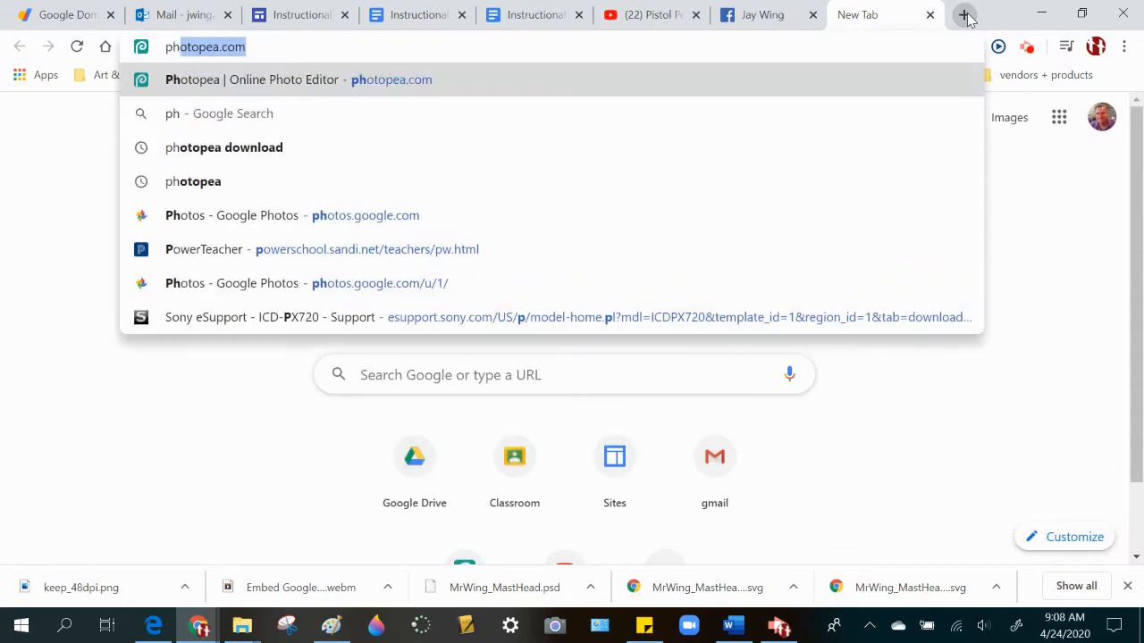
key("Right")
key("Return")
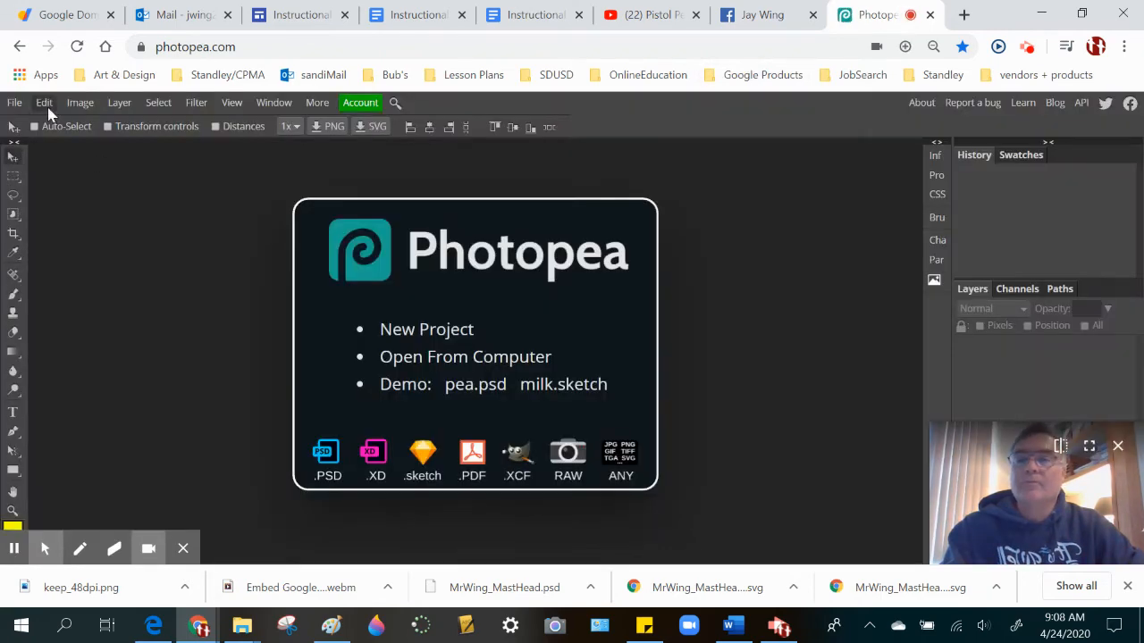
Step: Open the Facebook_Masthead image from the Desktop
left_click(16, 104)
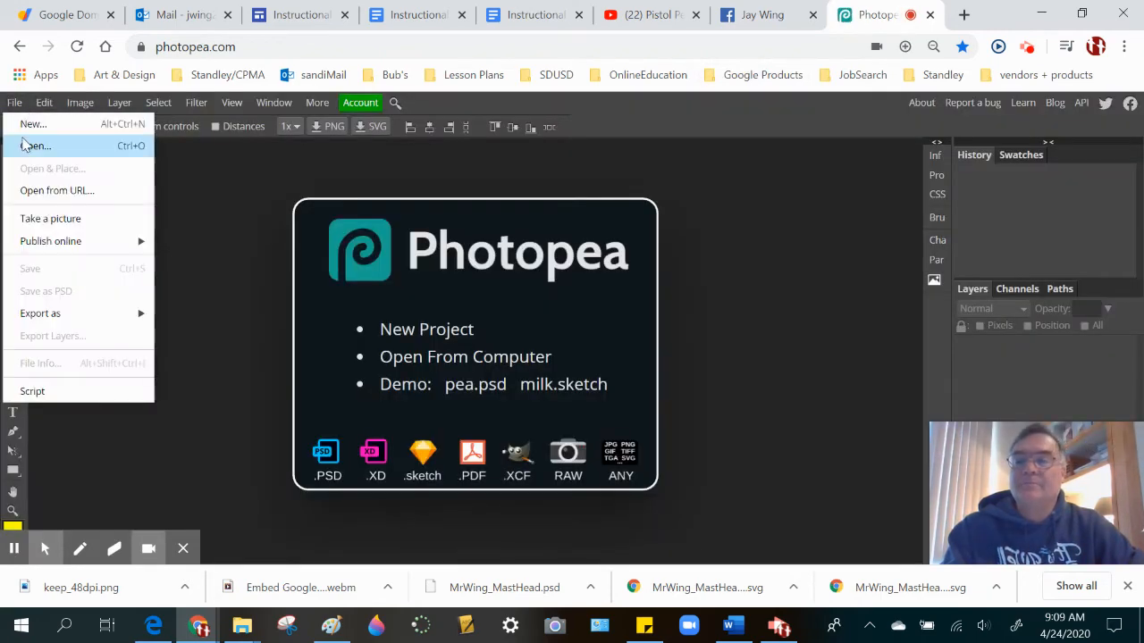
left_click(27, 146)
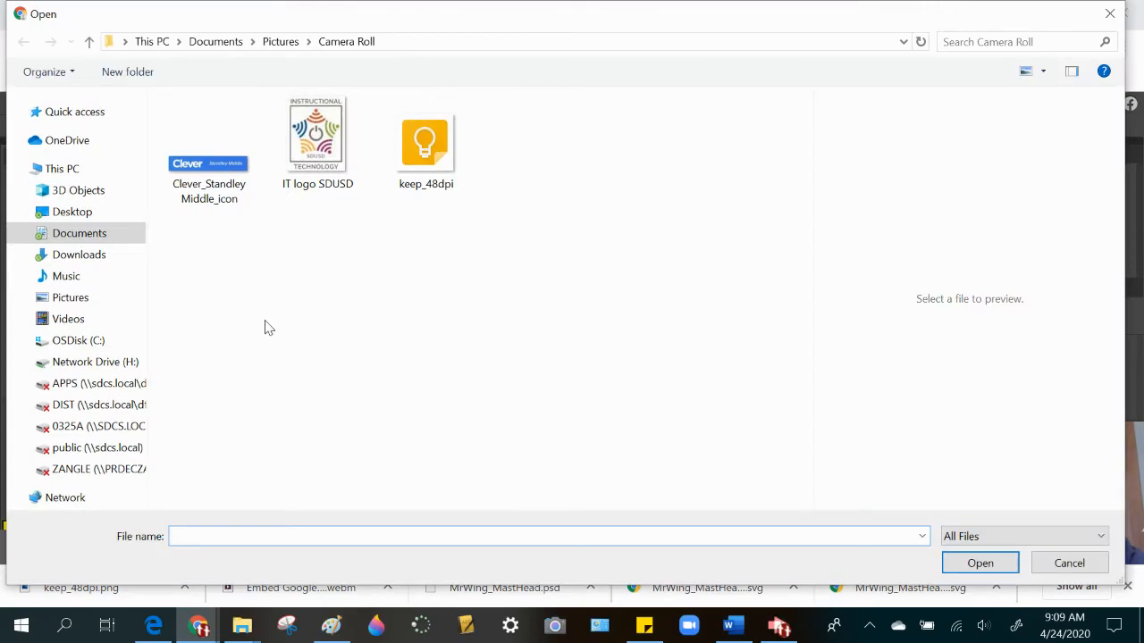
left_click(80, 215)
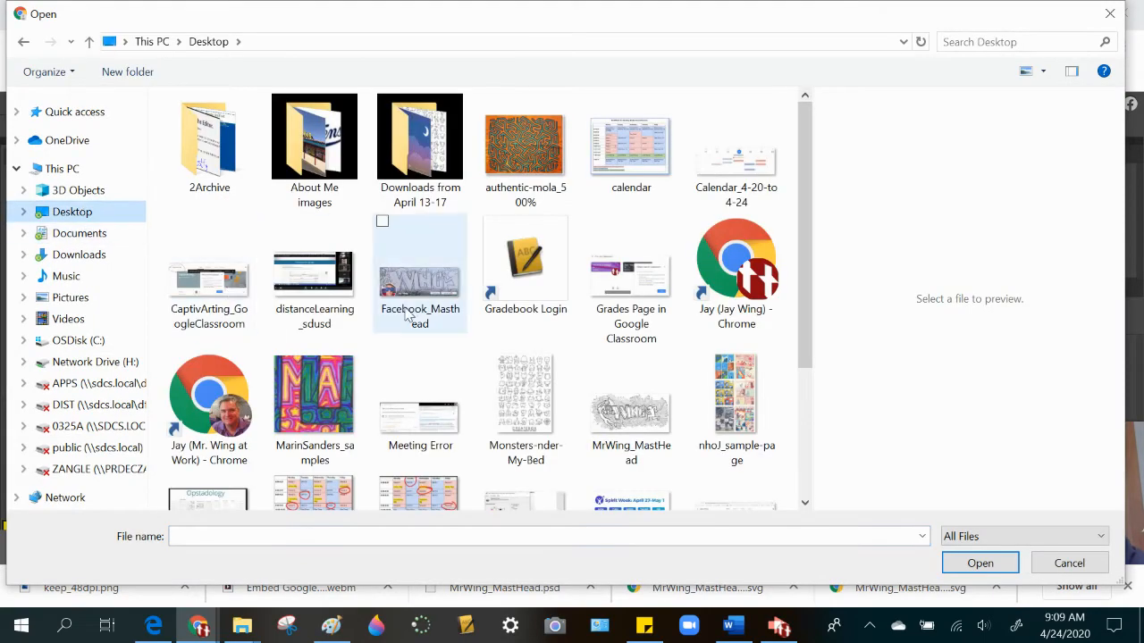
double_click(407, 287)
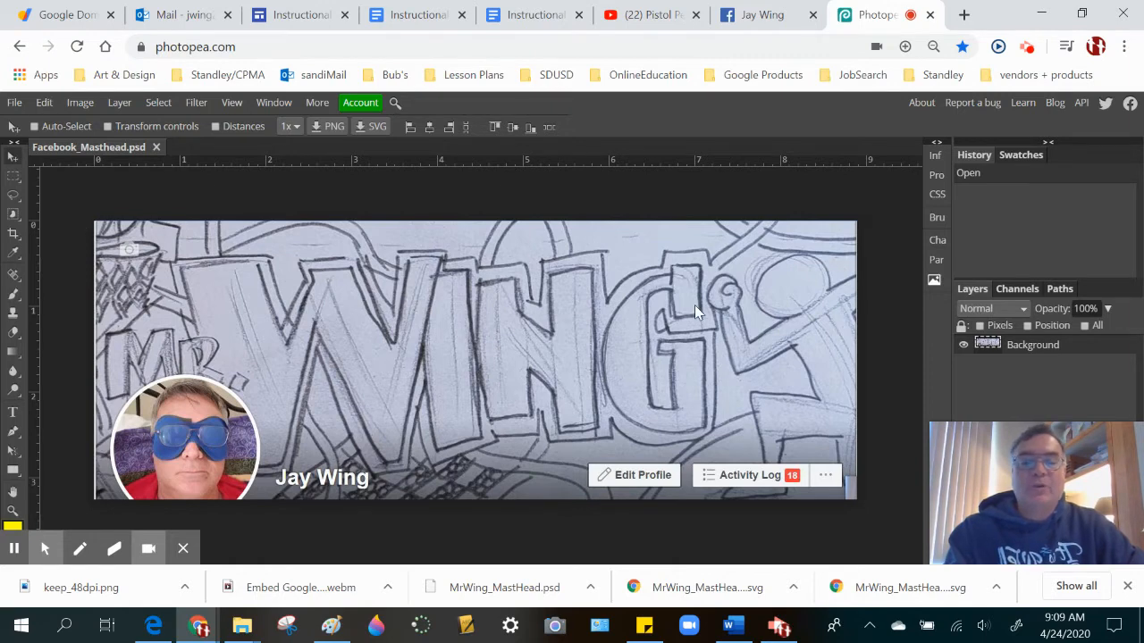
Step: Place the MrWing_MastHead image from the Desktop into the open document as a new layer
left_click(17, 105)
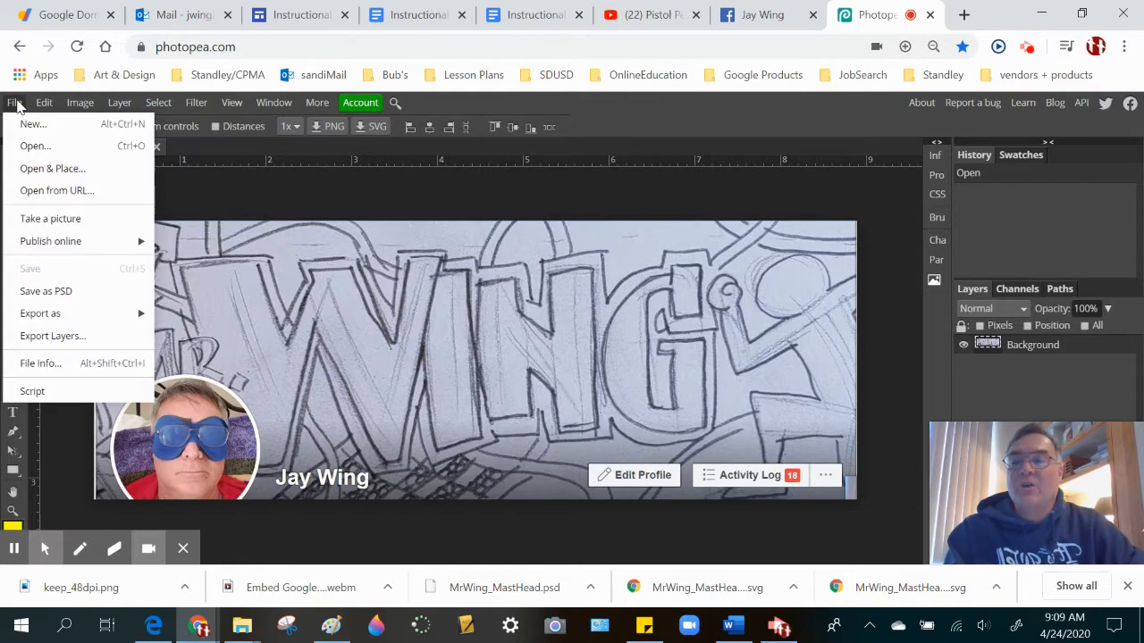
left_click(53, 169)
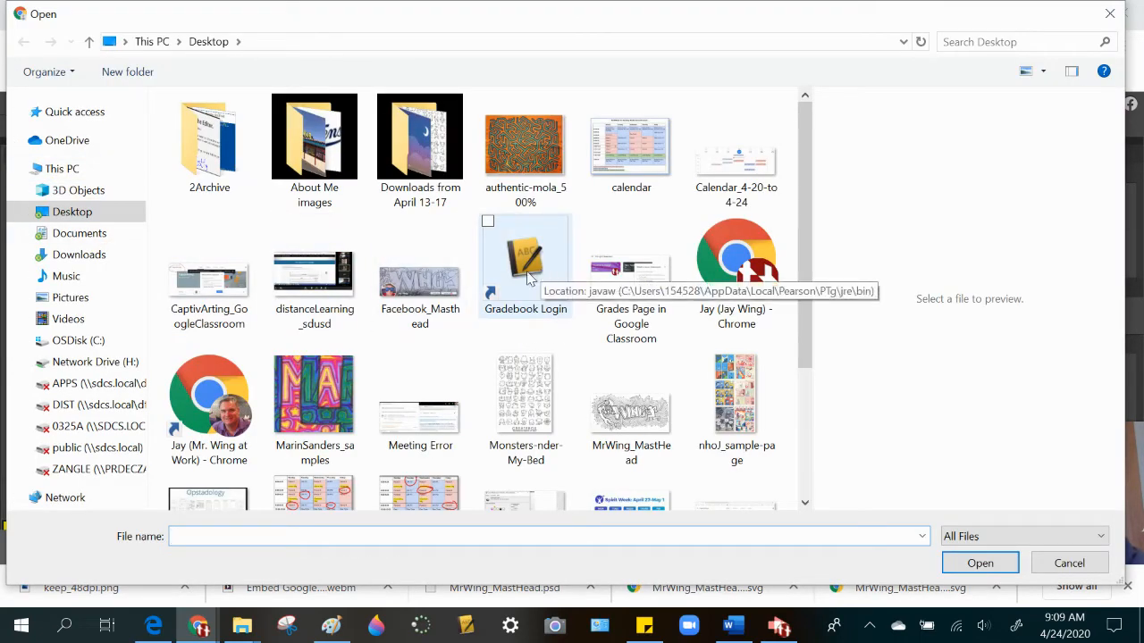
left_click(640, 420)
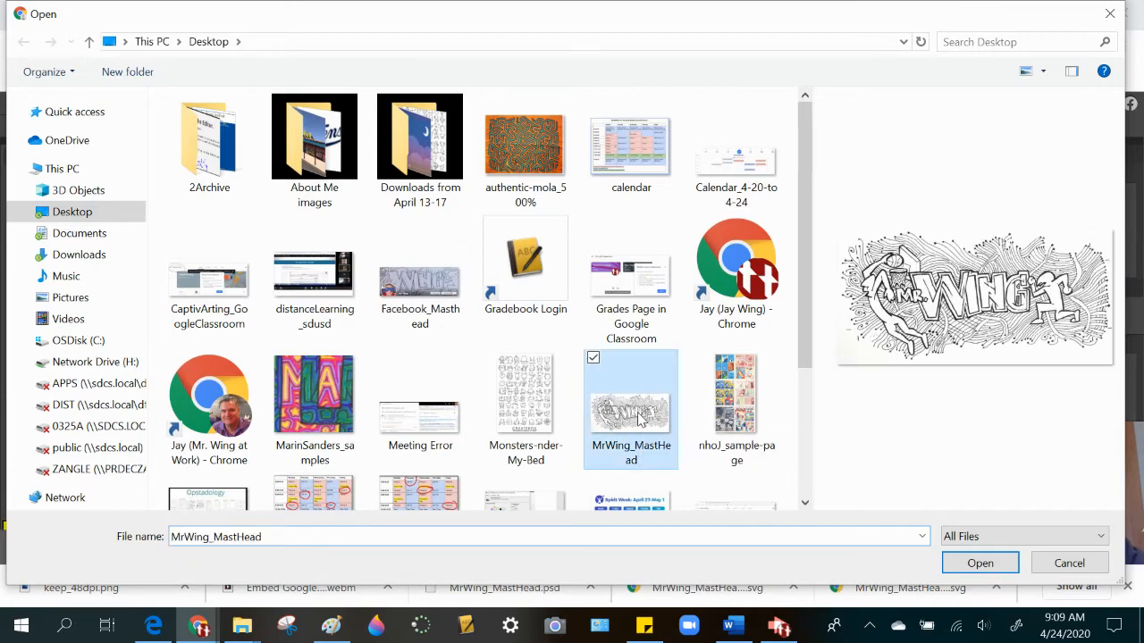
left_click(976, 564)
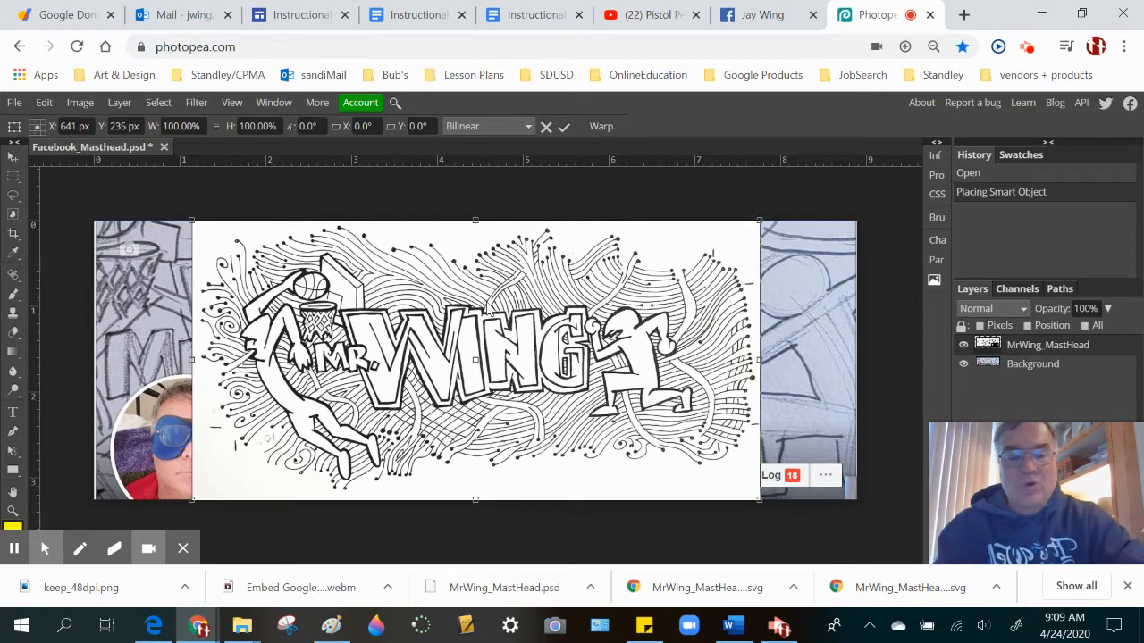
Step: Scale the placed drawing proportionally to about 148%, position it at about X 621 px, Y 235 px to cover the banner, and apply the transform
key("ctrl+minus")
key("ctrl+minus")
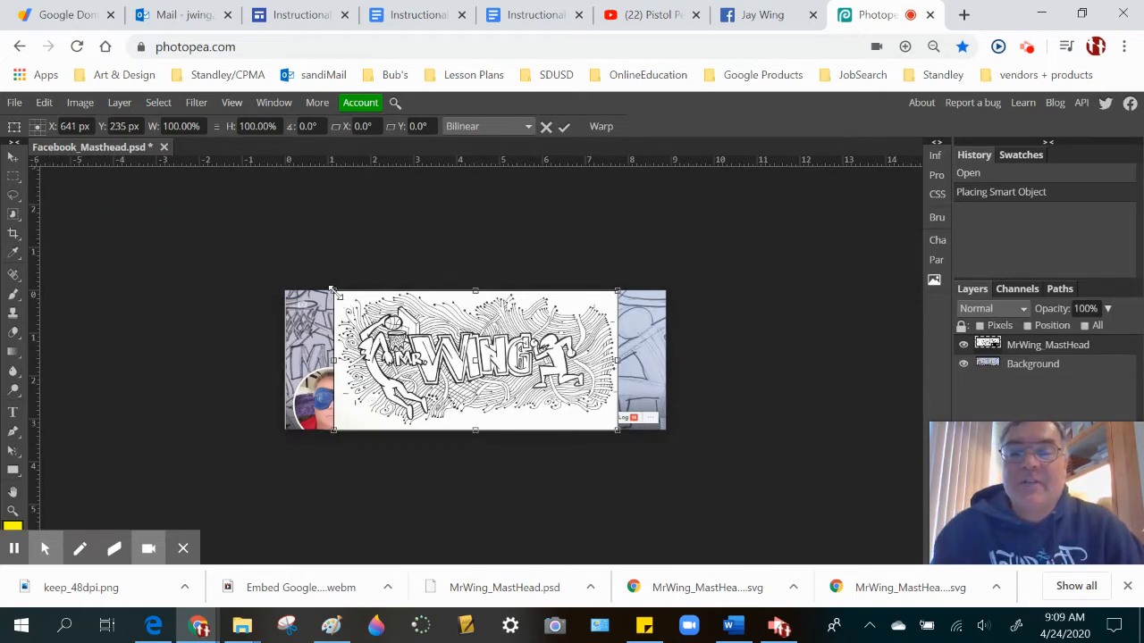
left_click_drag(332, 291, 269, 215)
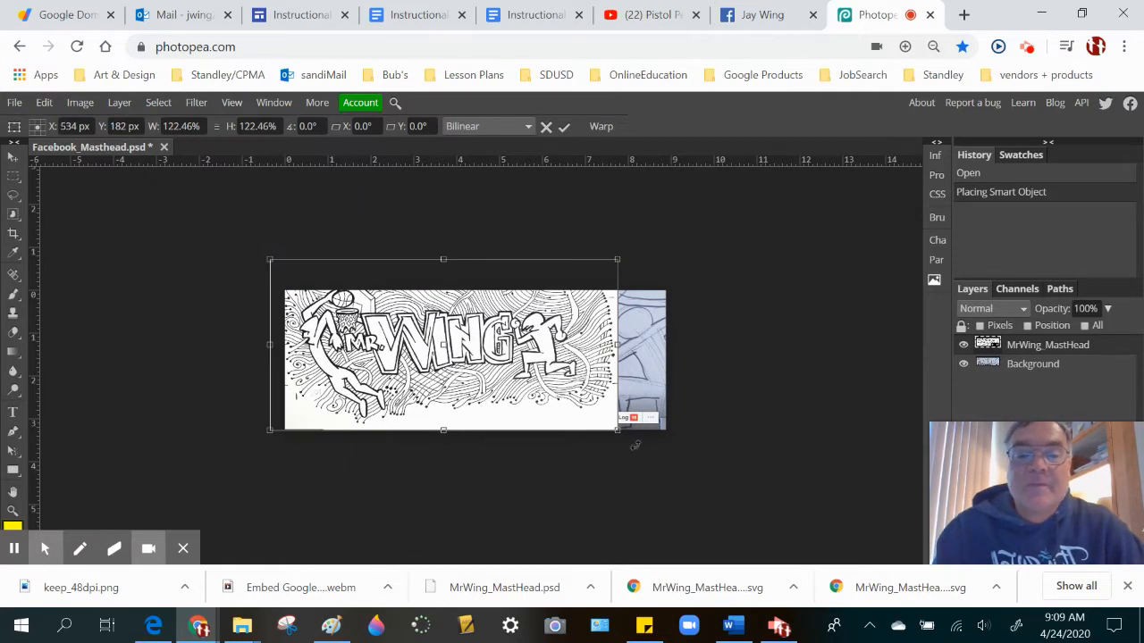
left_click_drag(616, 429, 689, 493)
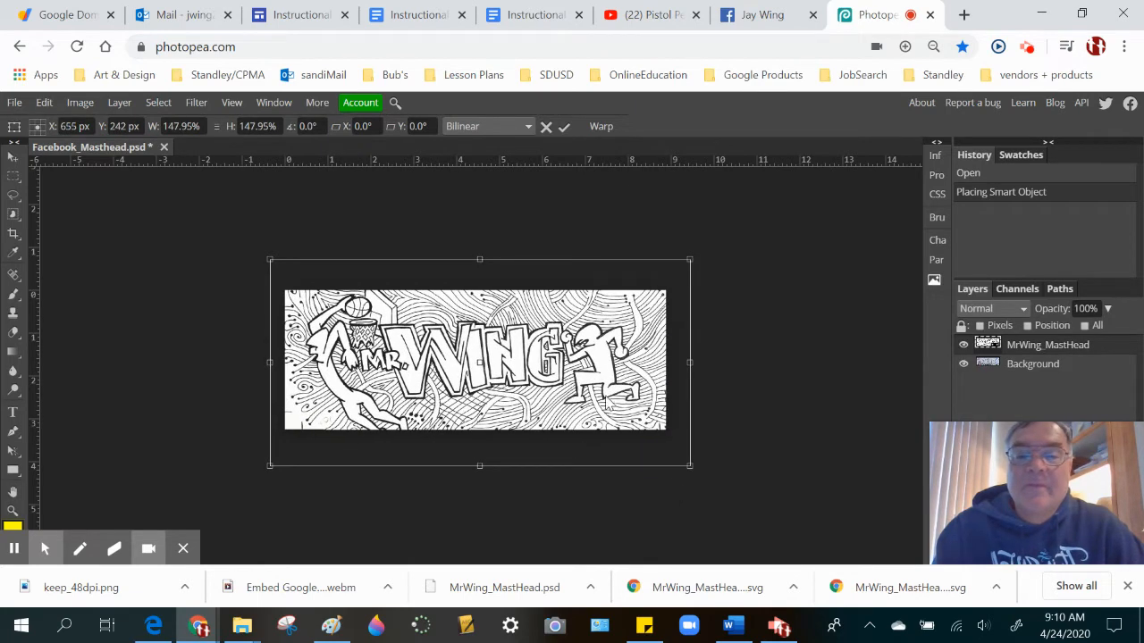
left_click_drag(500, 362, 491, 358)
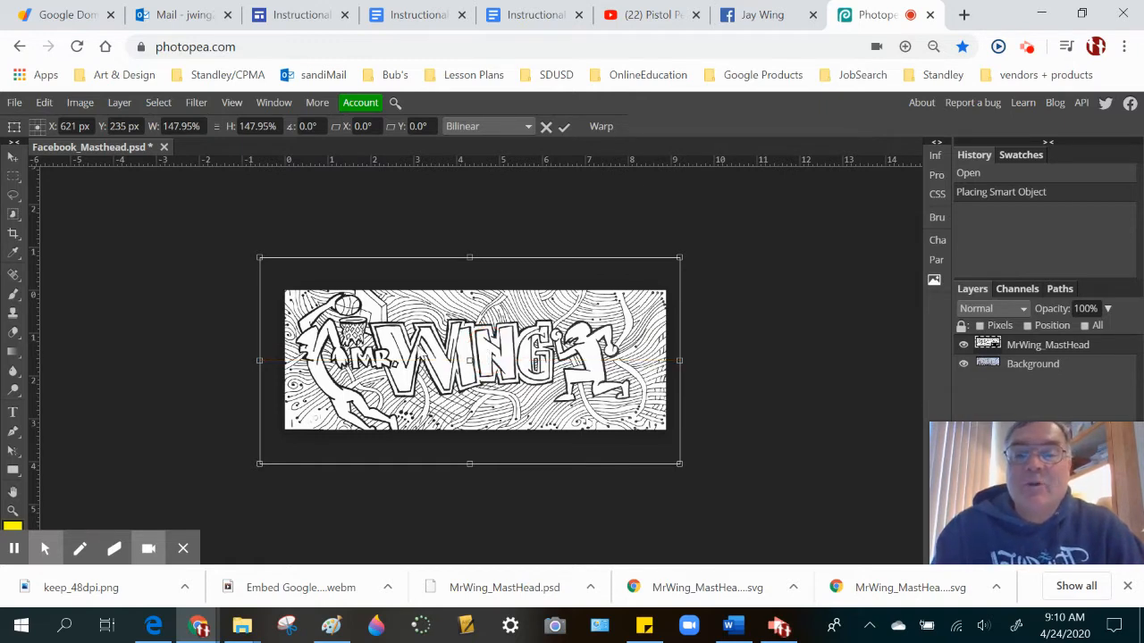
key("Return")
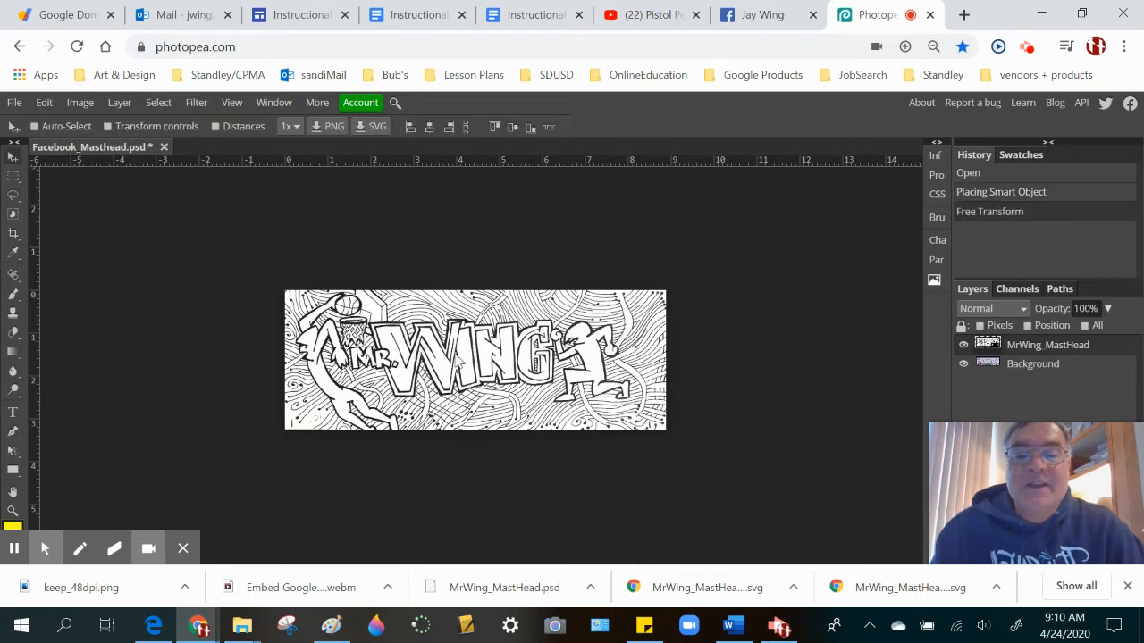
Step: Hide the MrWing_MastHead layer, add guides along the profile picture's top and right edges, and show the layer again
left_click(963, 346)
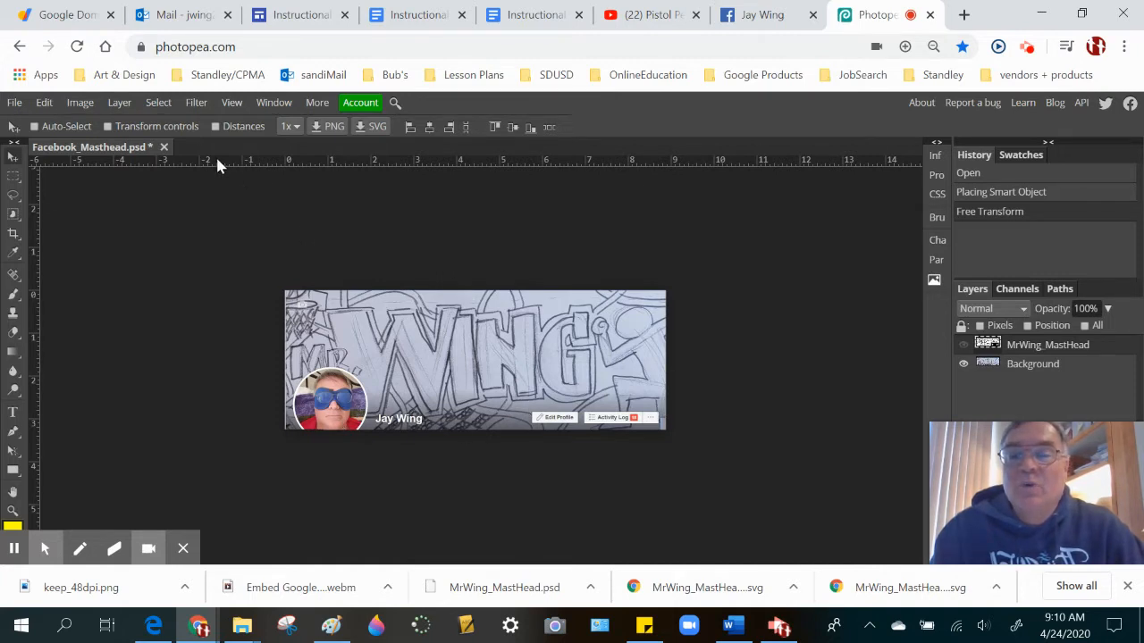
left_click_drag(217, 162, 223, 367)
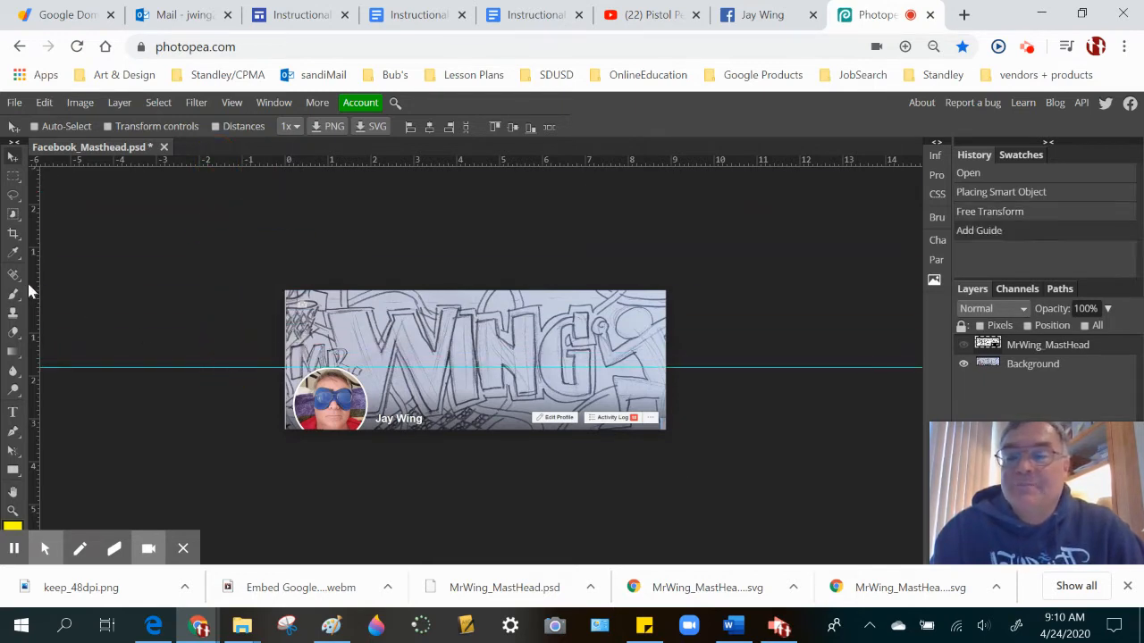
left_click_drag(32, 284, 367, 250)
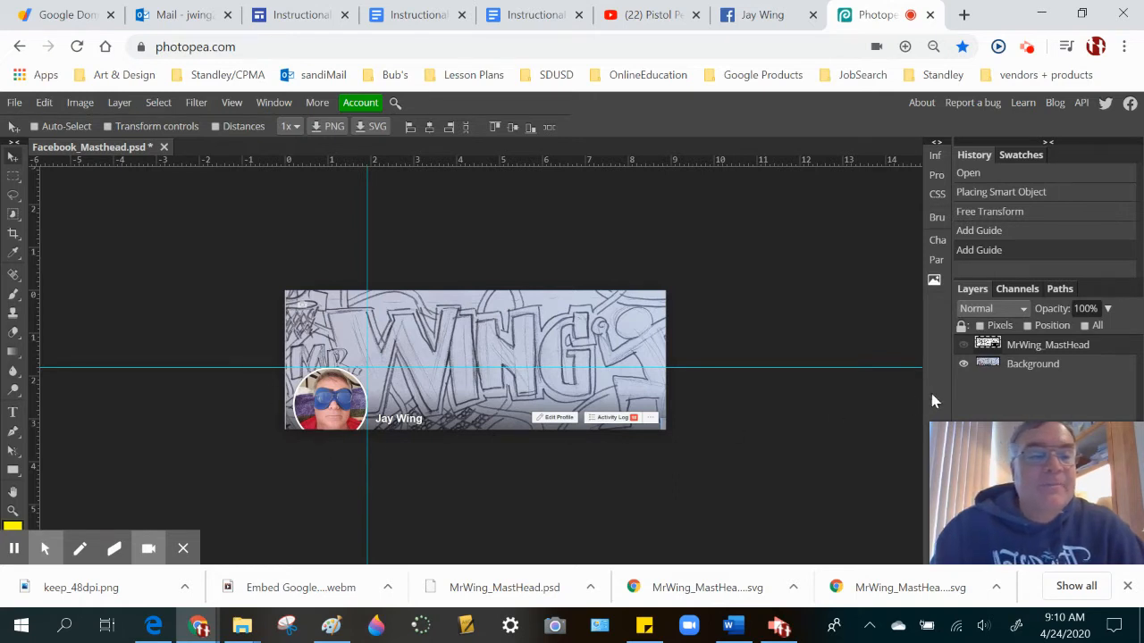
left_click(964, 350)
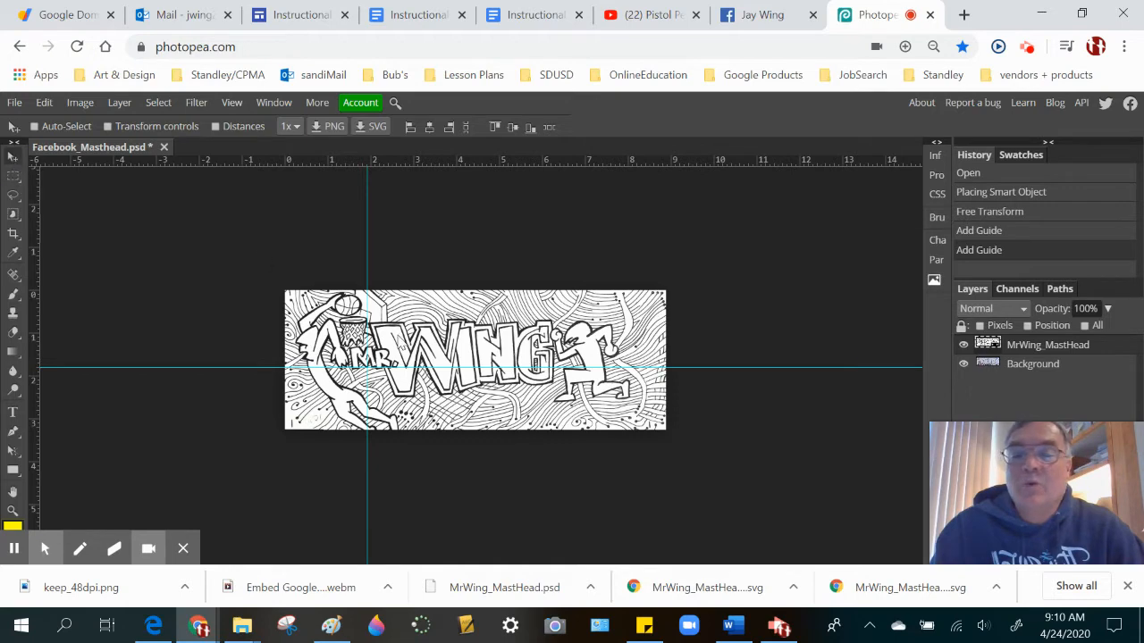
Step: Reposition the MrWing_MastHead drawing, scale it proportionally to about 168% at about X 696 px, Y 228 px, and apply the transform
left_click_drag(403, 342, 416, 335)
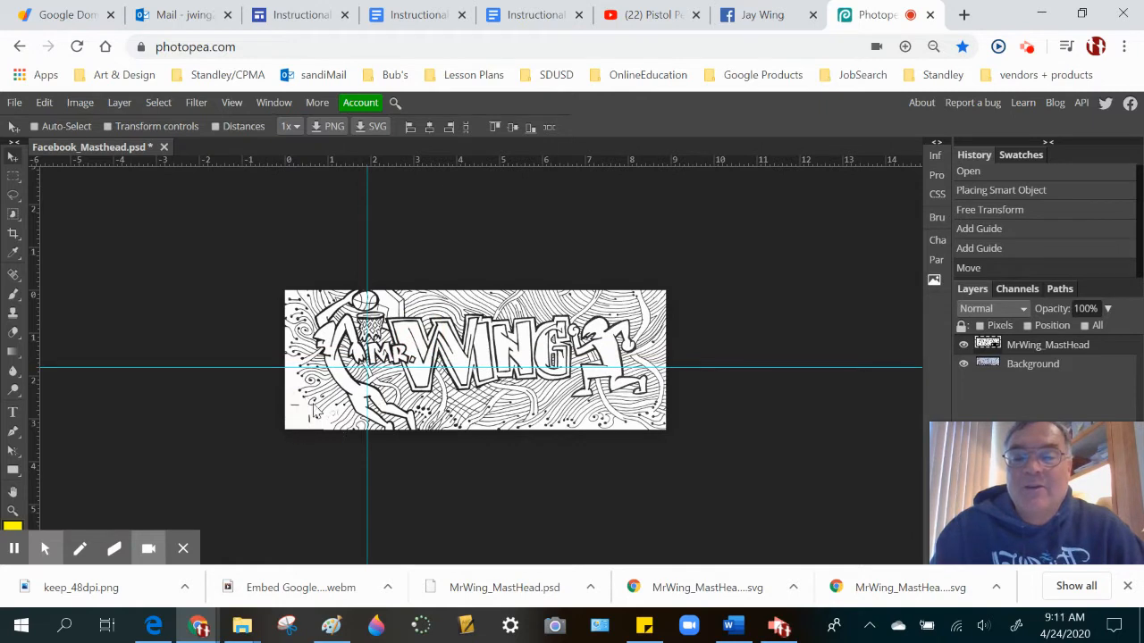
left_click_drag(436, 321, 437, 332)
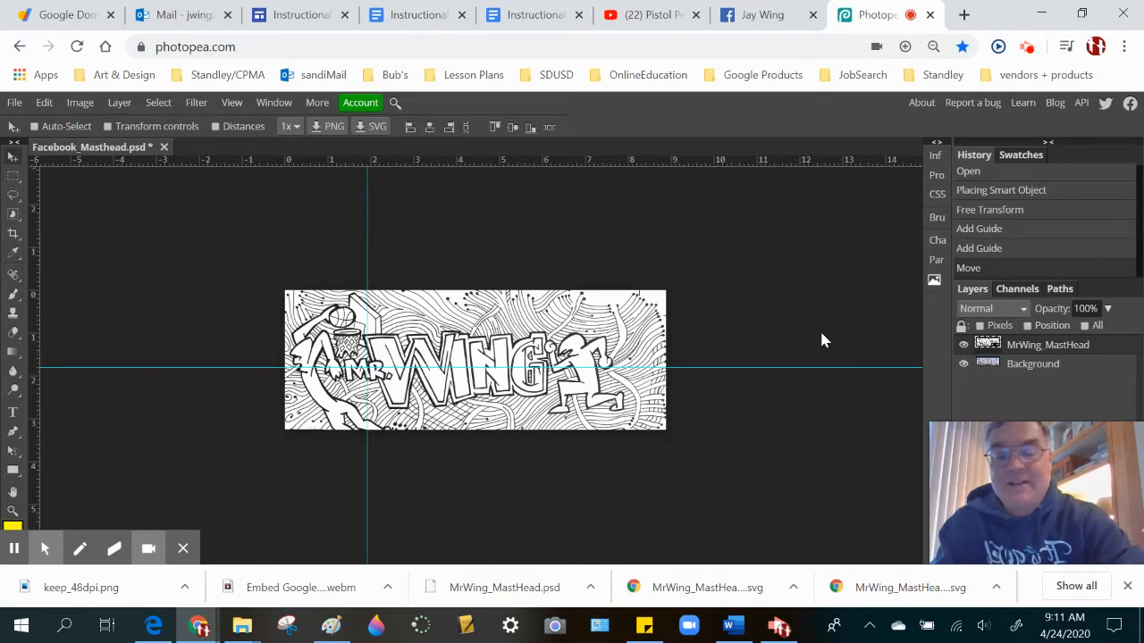
key("ctrl+t")
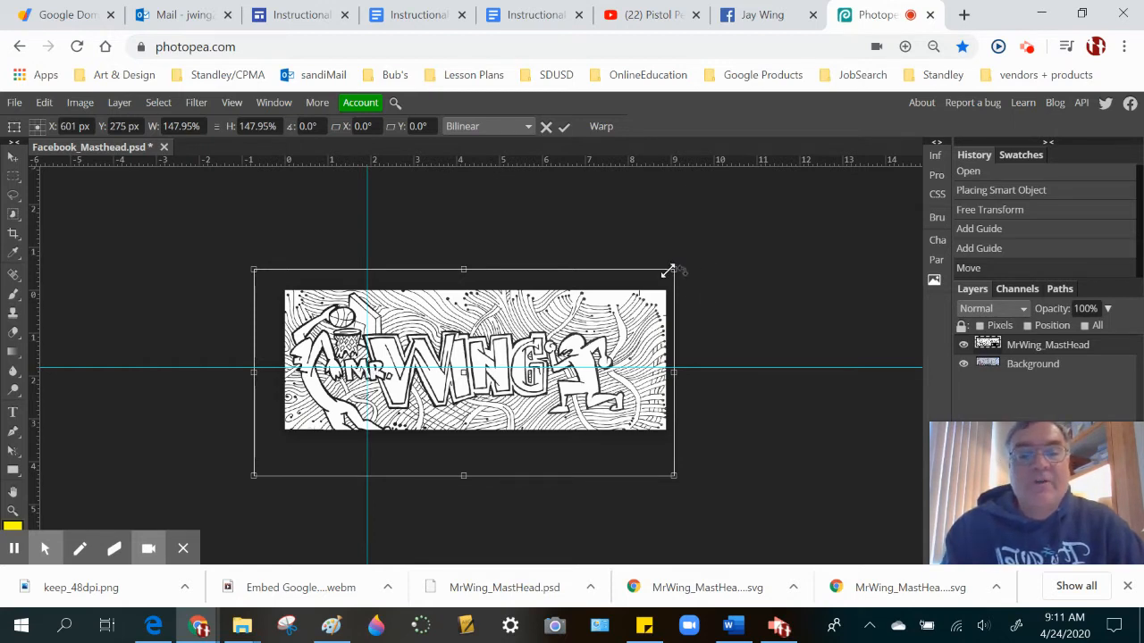
left_click_drag(671, 270, 730, 241)
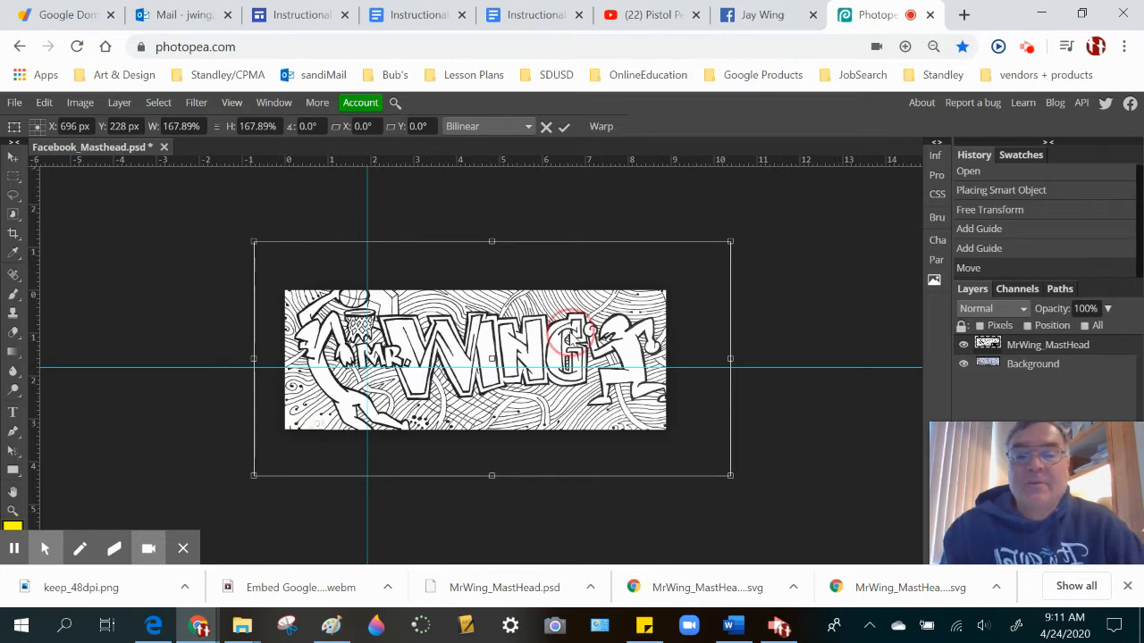
key("Return")
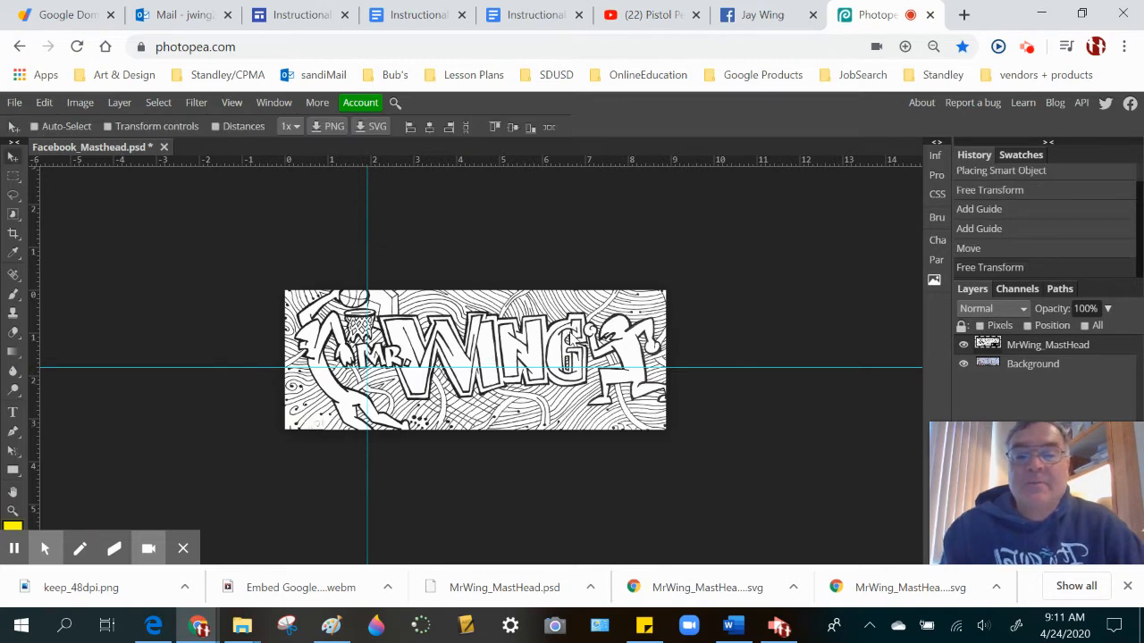
Step: Save the masthead document as a PSD file and publish it online as a PSD at Photopea.com
left_click(14, 104)
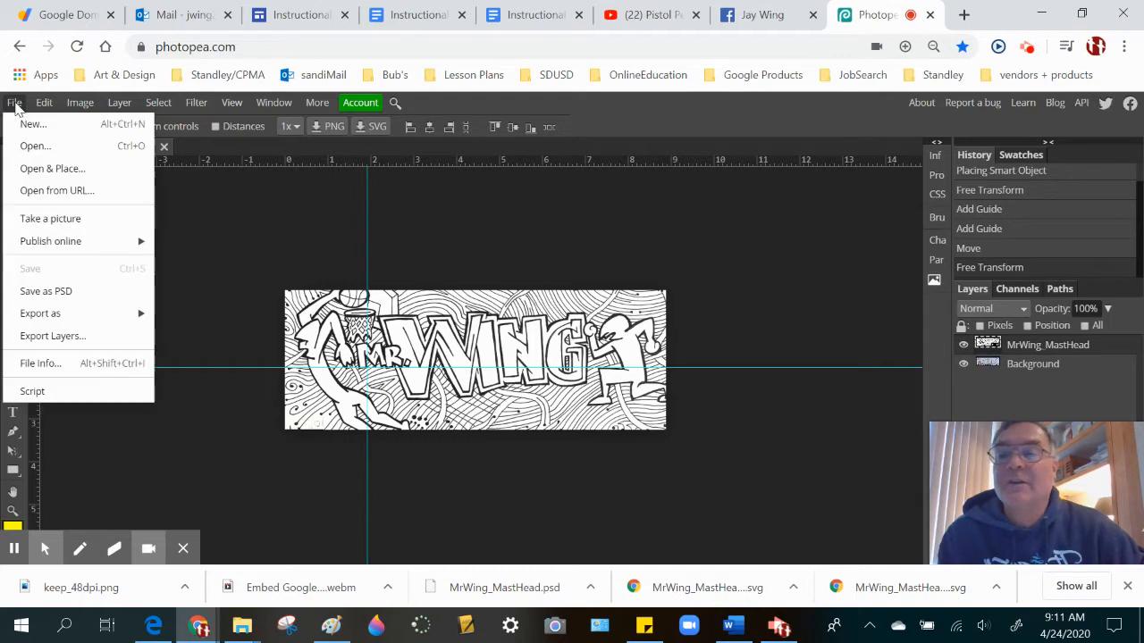
left_click(42, 292)
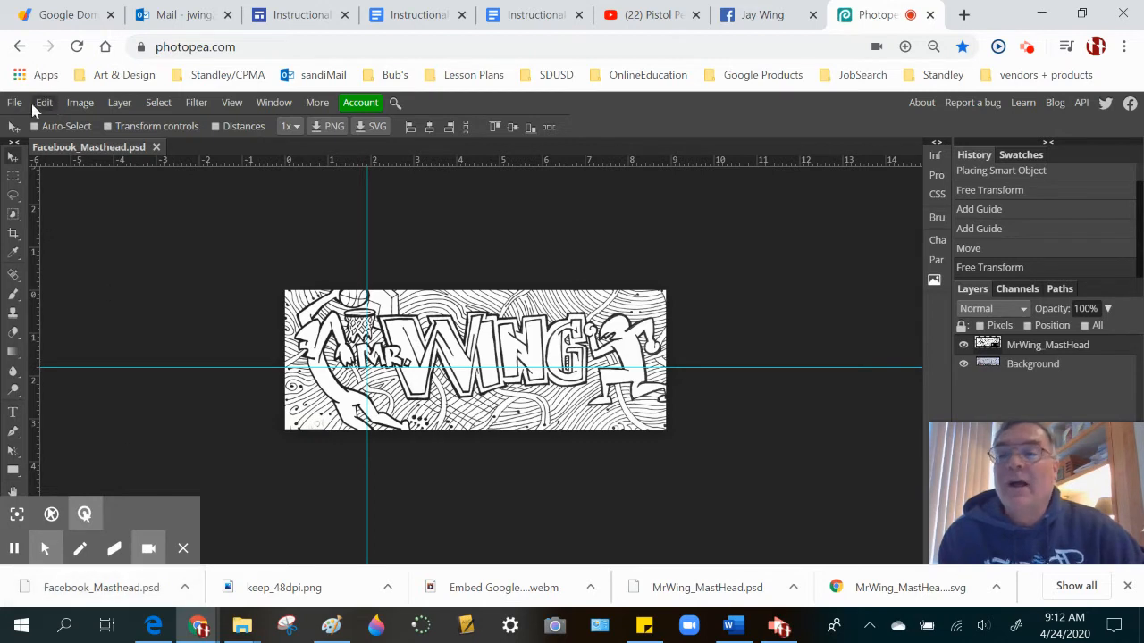
left_click(15, 103)
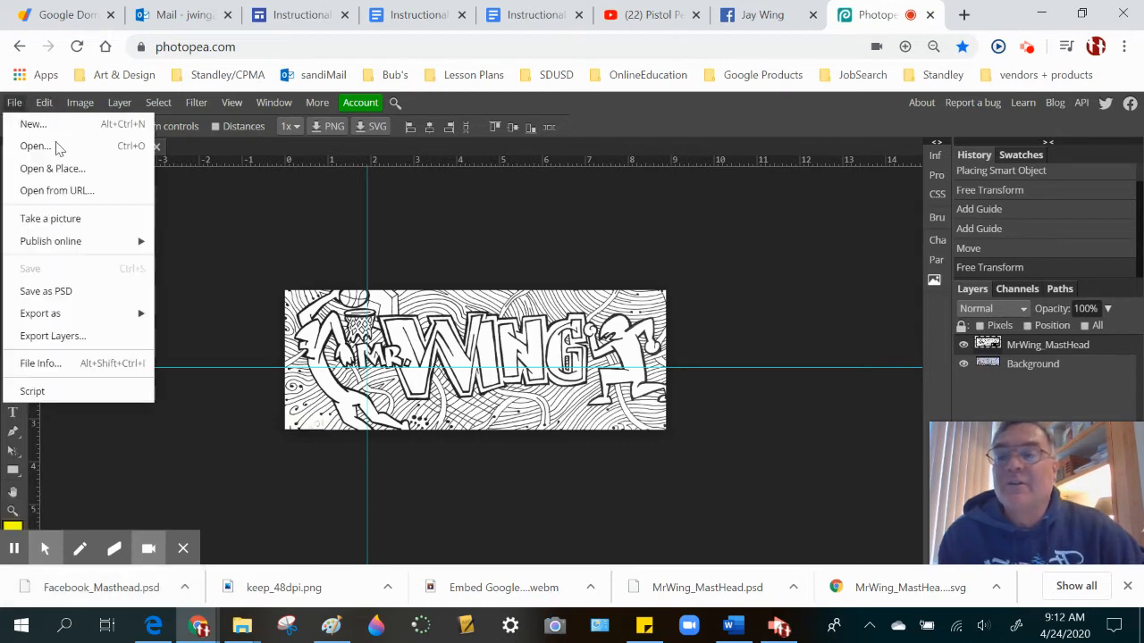
mouse_move(134, 242)
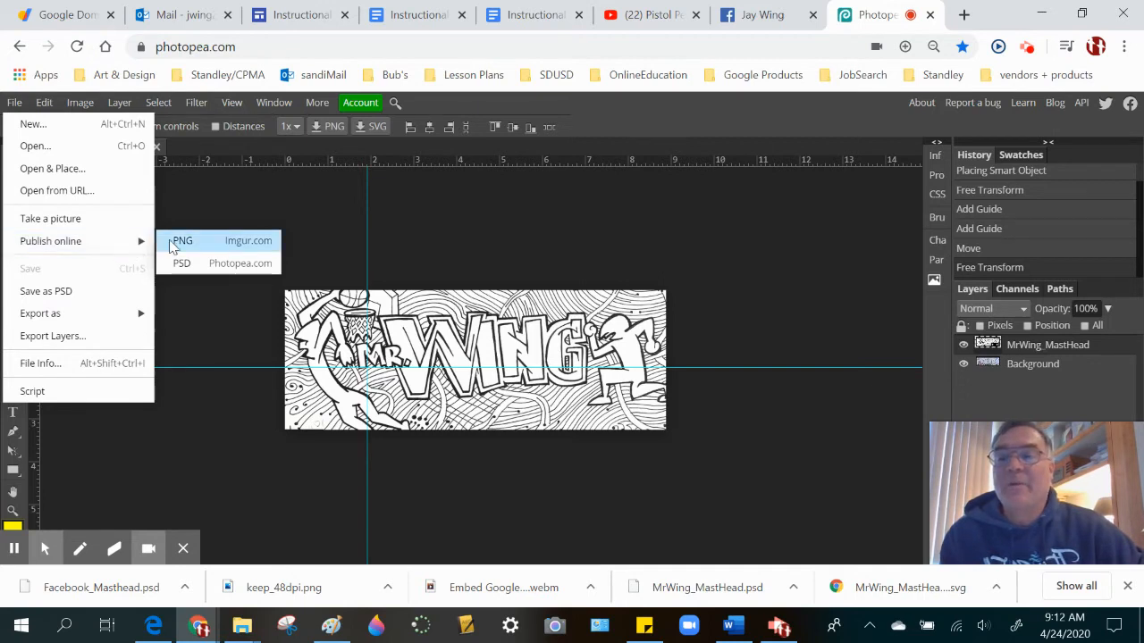
left_click(232, 268)
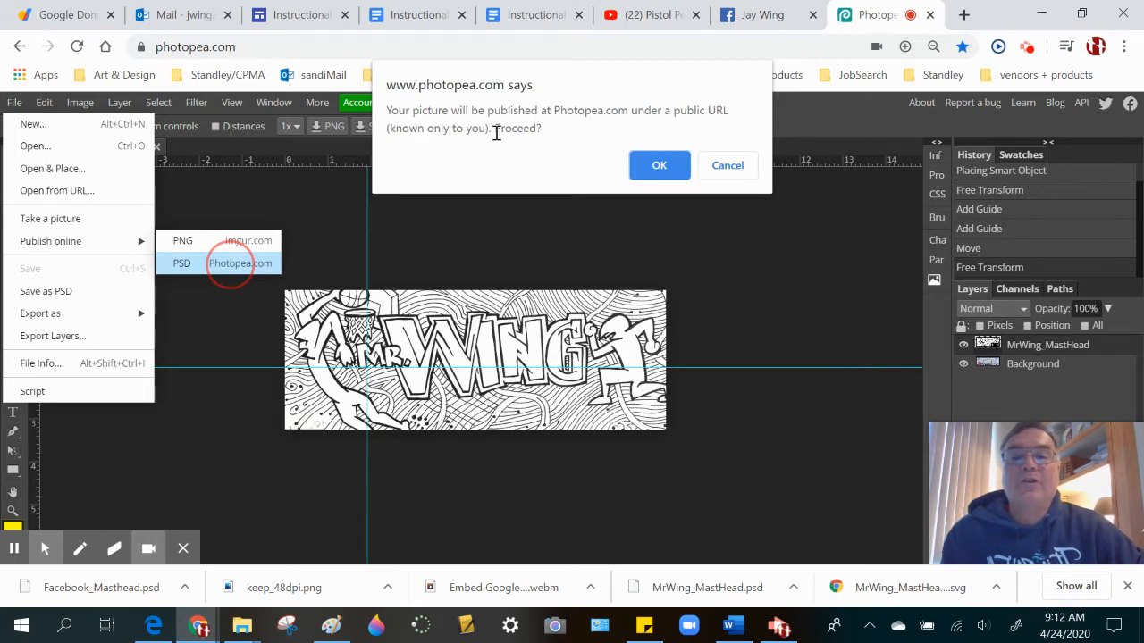
left_click(659, 167)
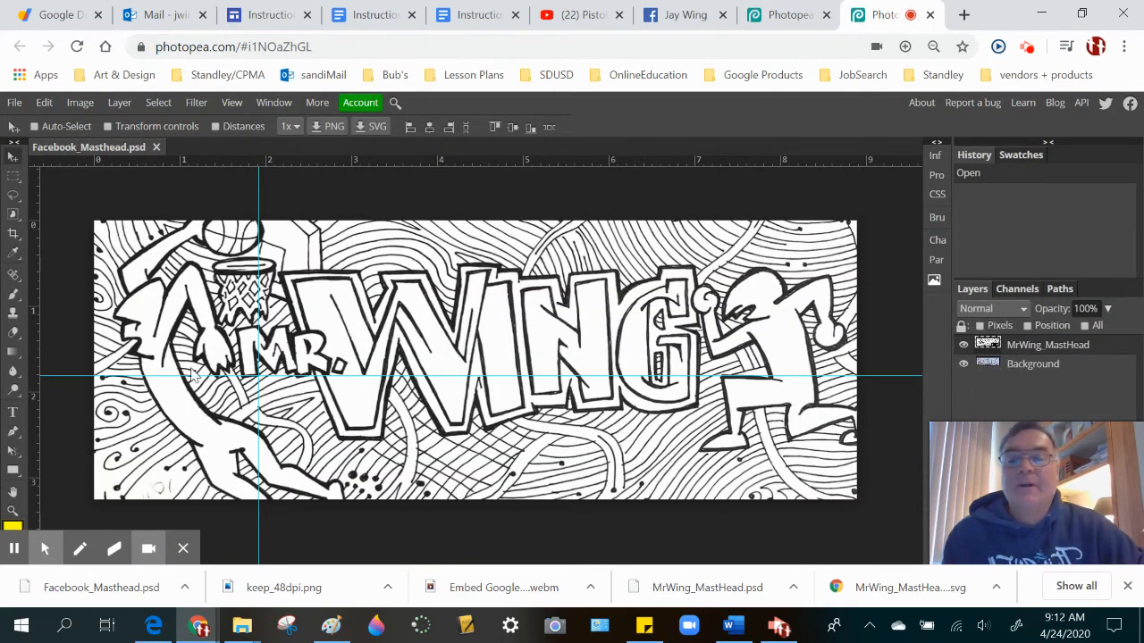
Step: Select and copy the complete web address of the published PSD
double_click(239, 46)
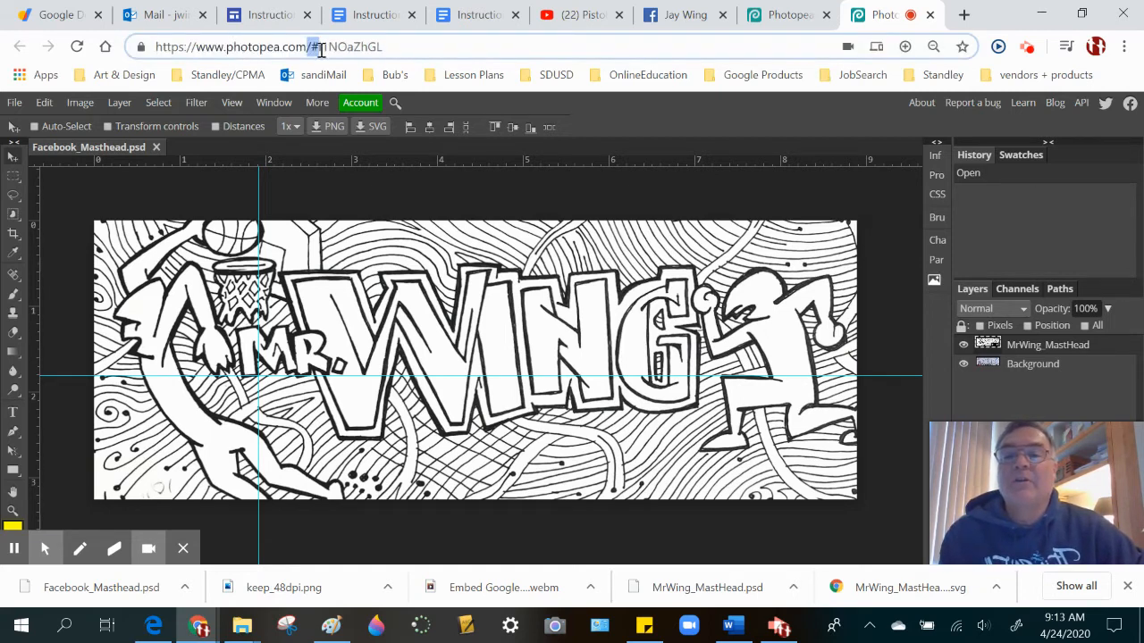
left_click(386, 48)
left_click_drag(399, 46, 79, 47)
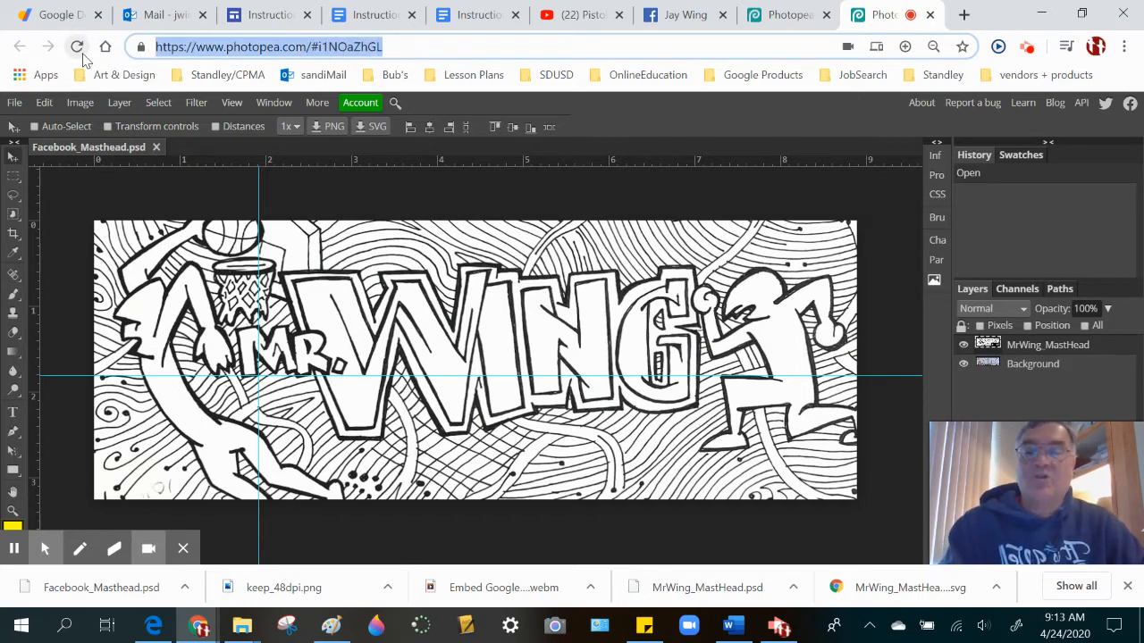
Step: Open Google Docs at docs.google.com in a new browser tab and create a blank document
left_click(964, 15)
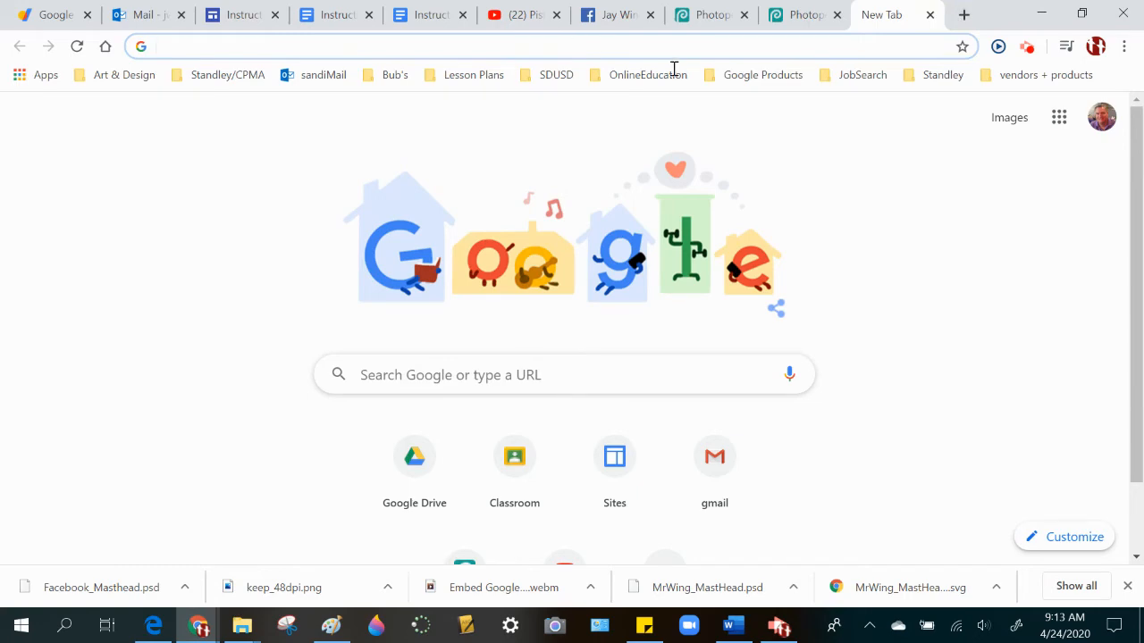
type("doc")
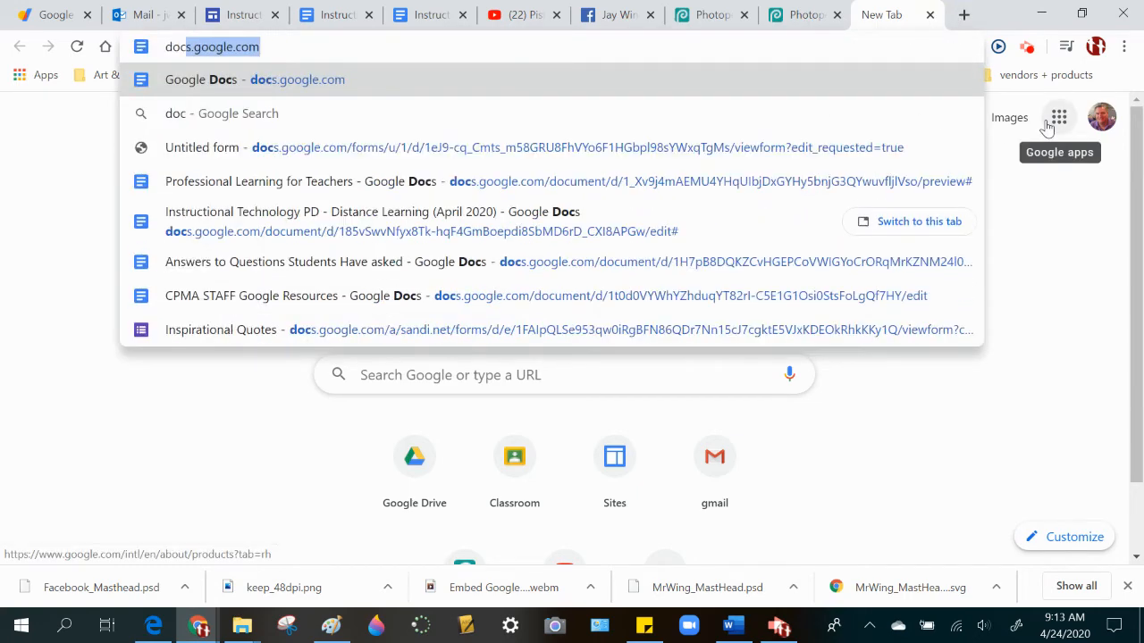
key("Right")
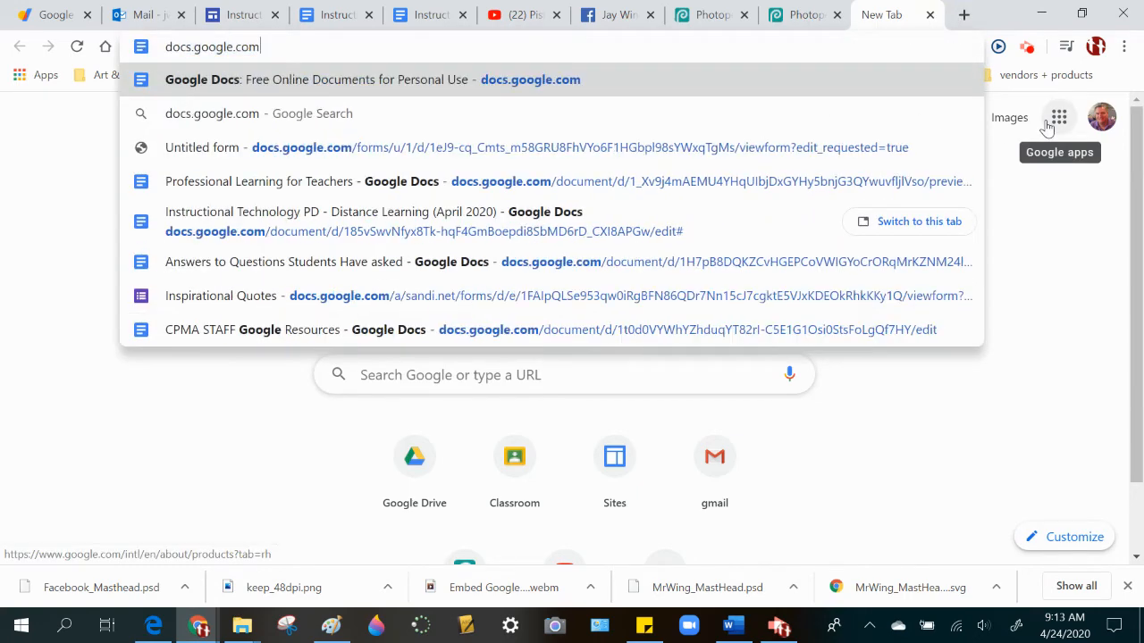
key("Return")
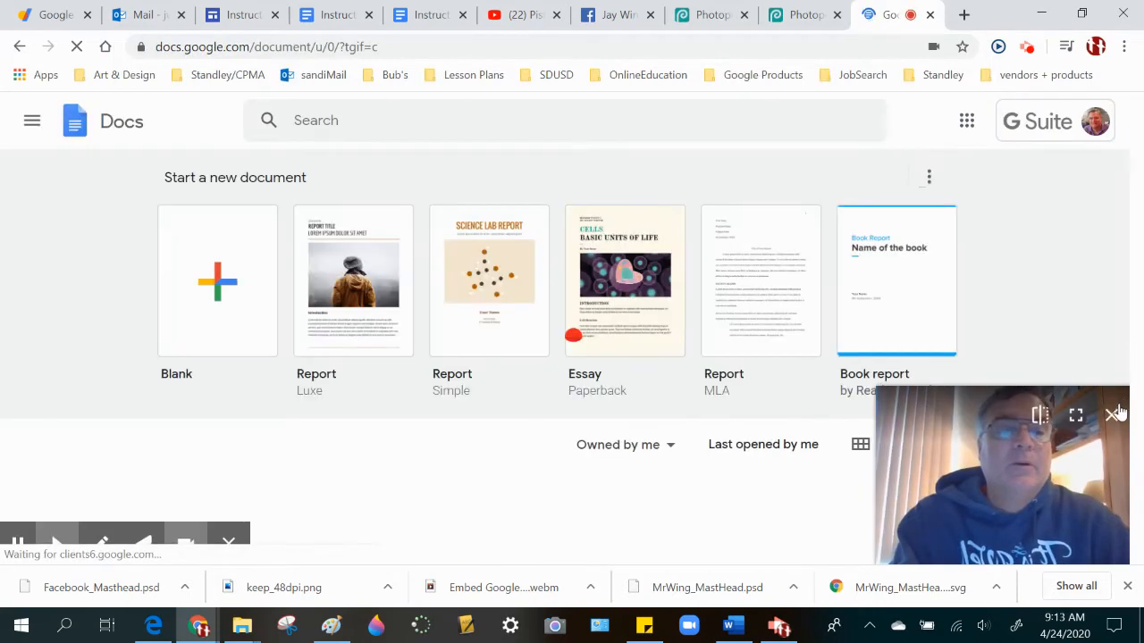
left_click(1112, 416)
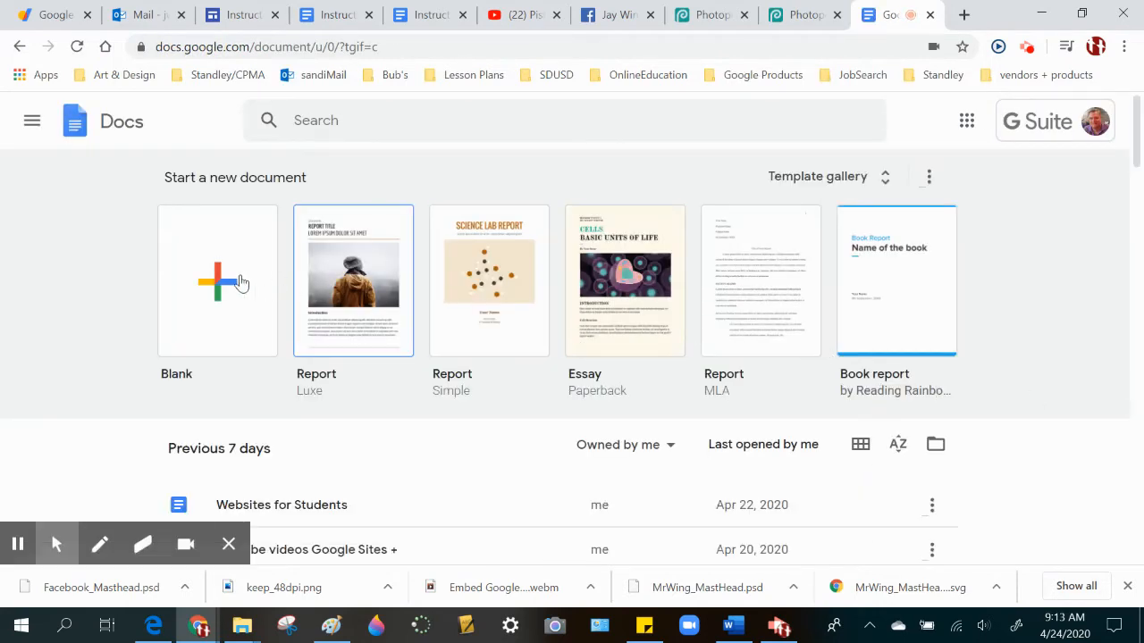
left_click(214, 291)
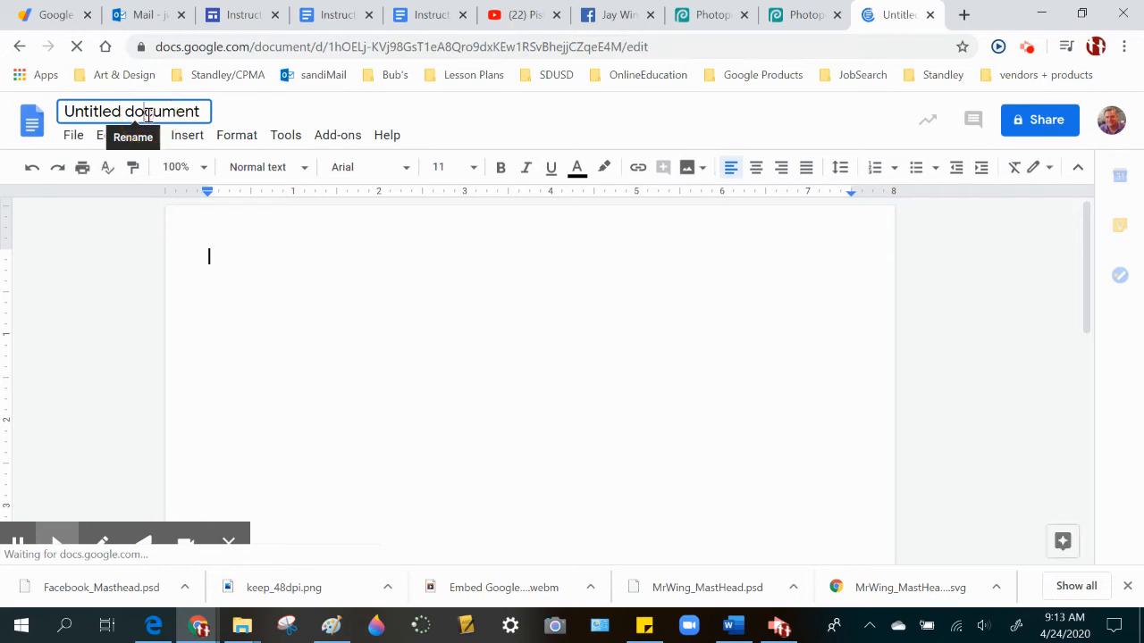
Step: Rename the untitled document as "Photopea PSD files"
left_click(148, 114)
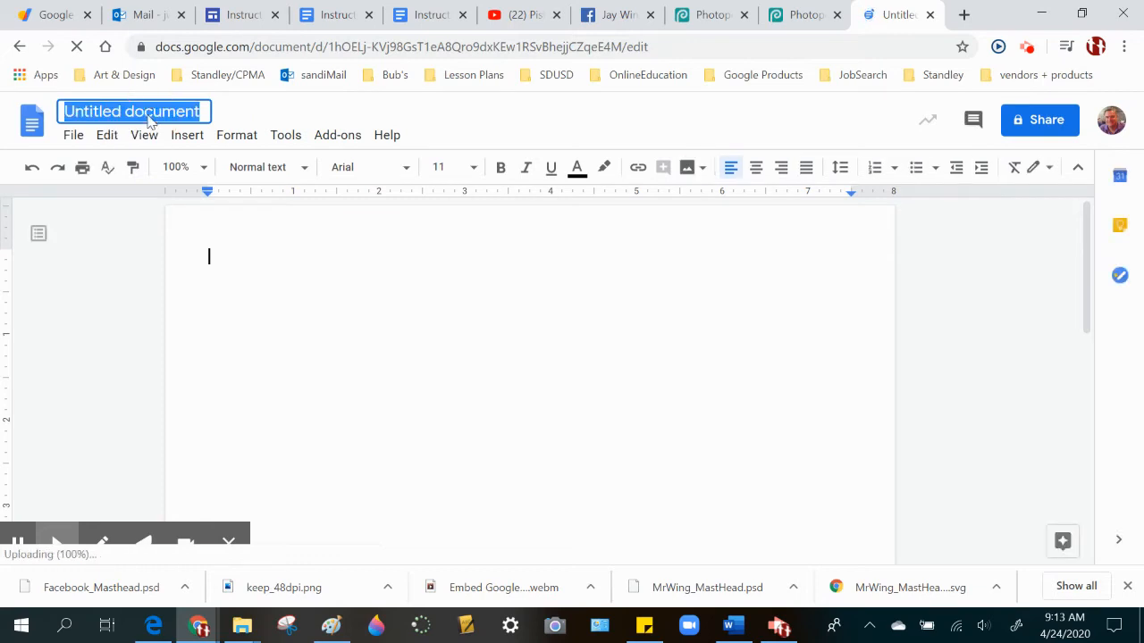
type("Photopea")
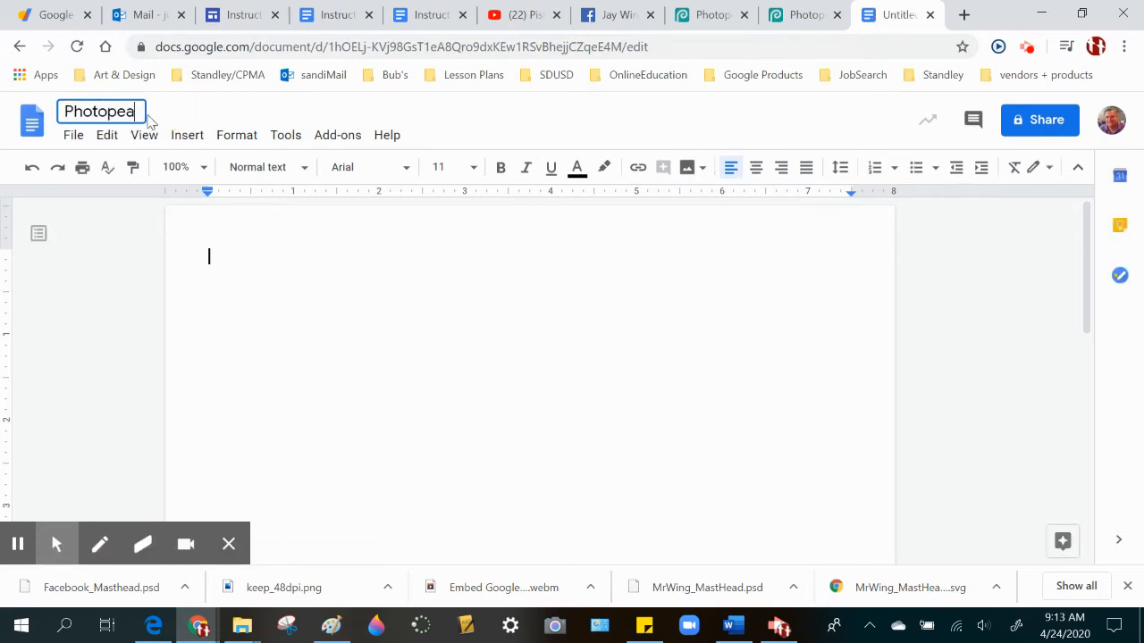
type(" PSD files")
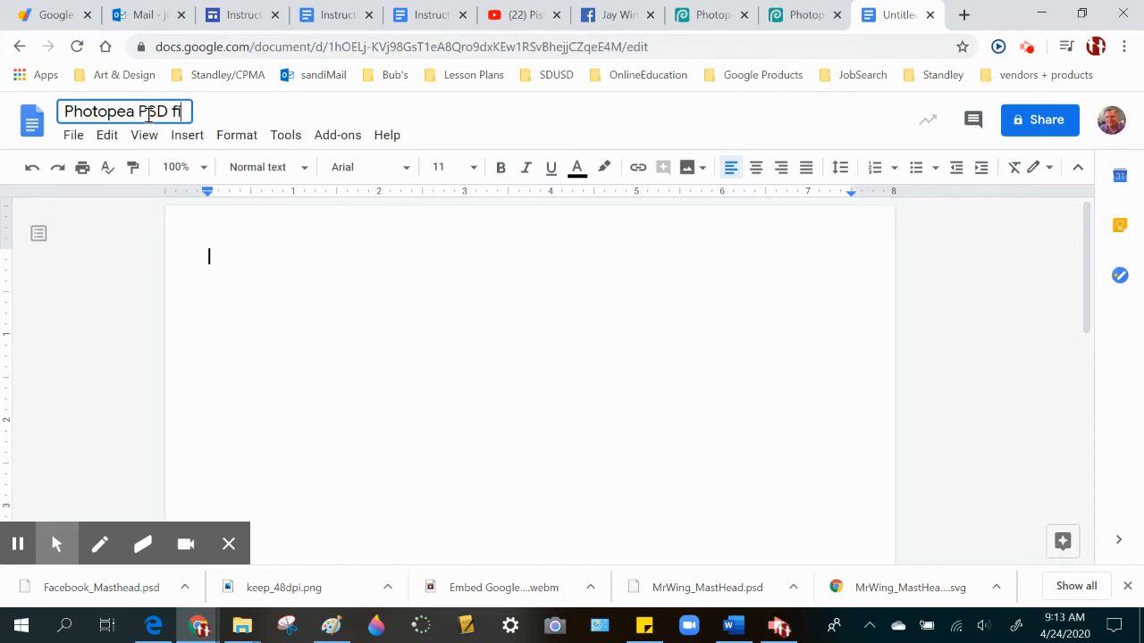
Step: Paste the published PSD's link into the document, followed by the description "This is my Facebook Masthead (ink drawing)"
left_click(277, 275)
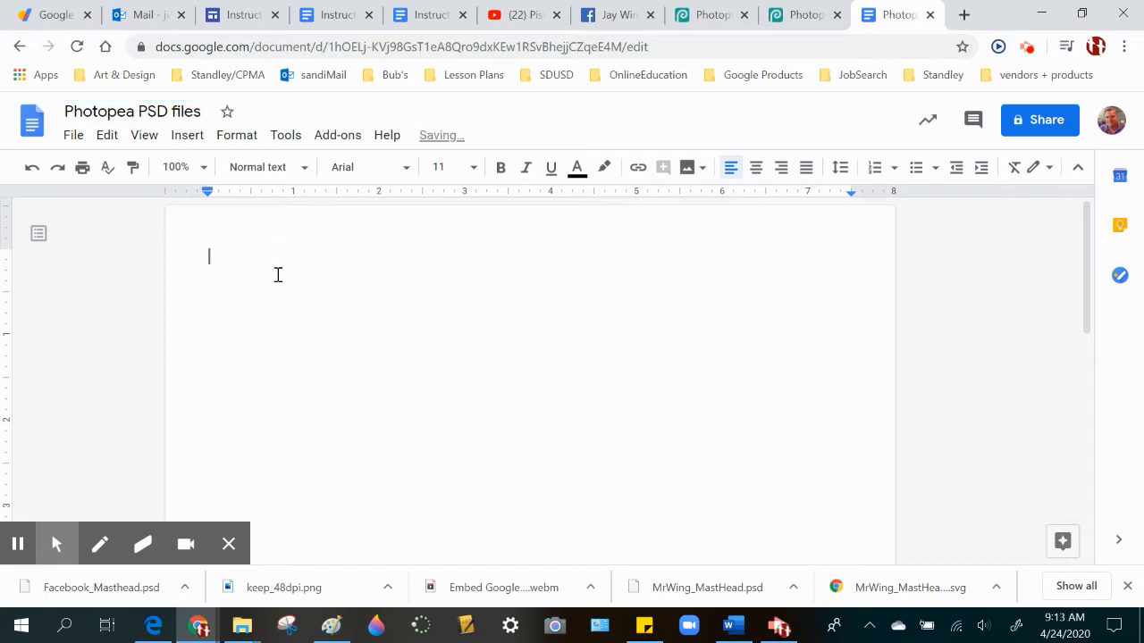
type("https://www.photopea.com/#i1NOaZhGL")
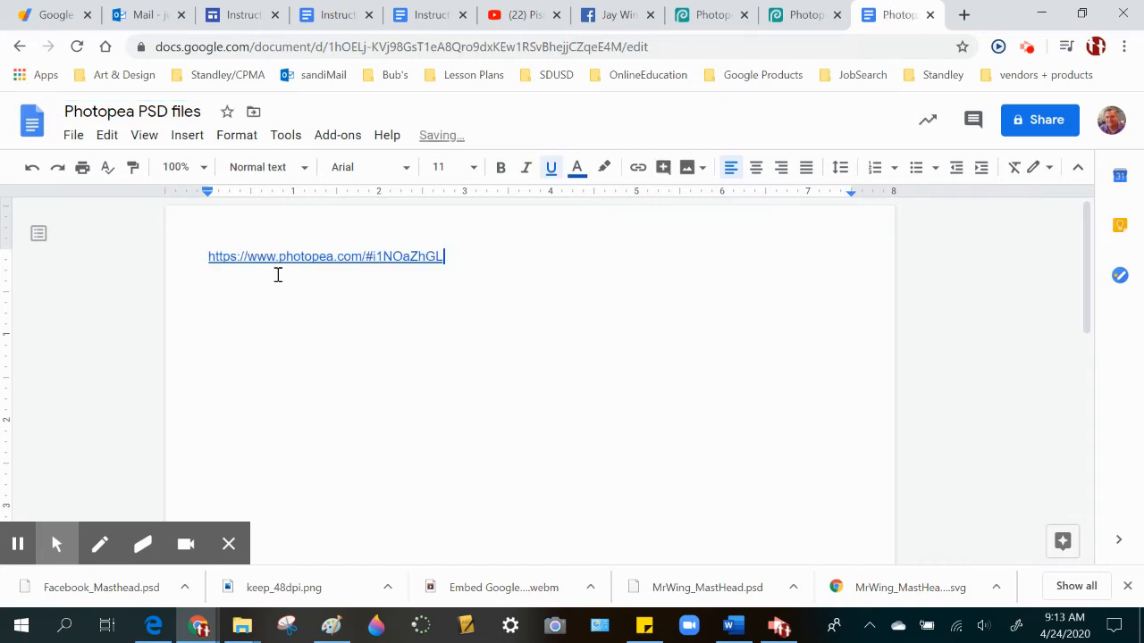
type("This is my Facebook Masthead (ink drawing")
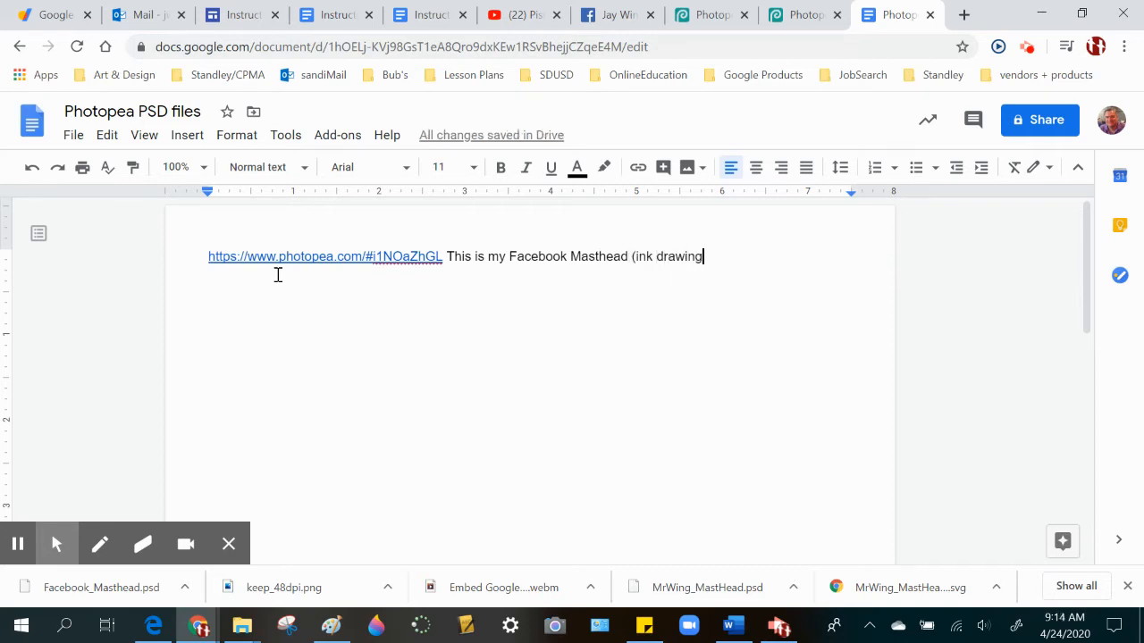
type(")")
Step: Move the document into the Headers folder inside 05__Sites on My Drive and accept the access change
left_click(254, 113)
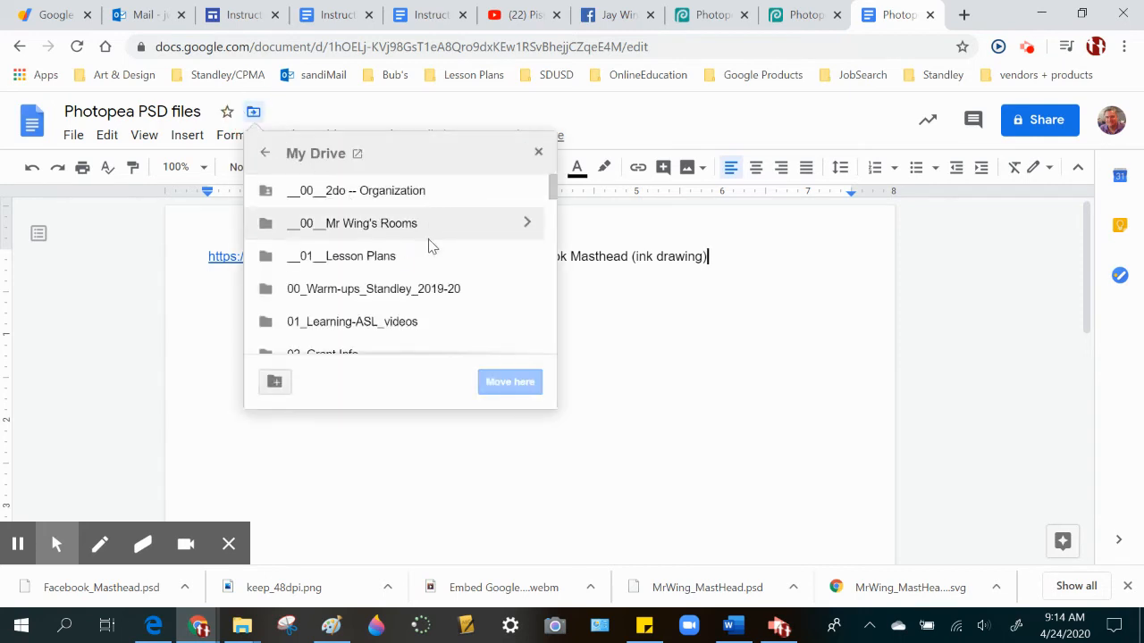
scroll(407, 265, "down", 2)
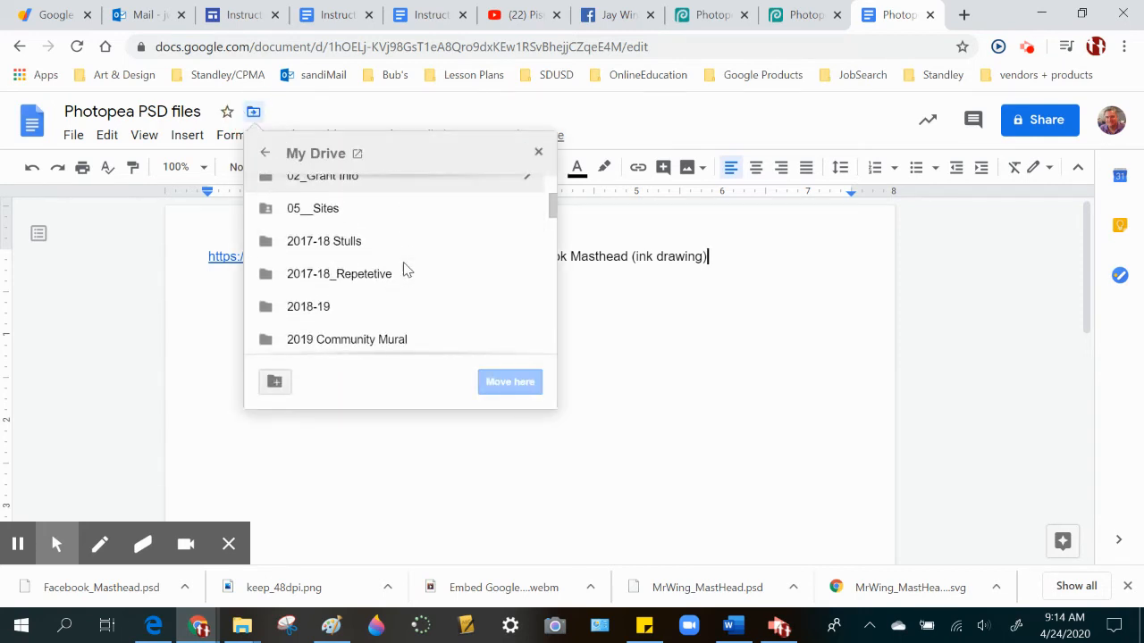
scroll(403, 268, "up", 2)
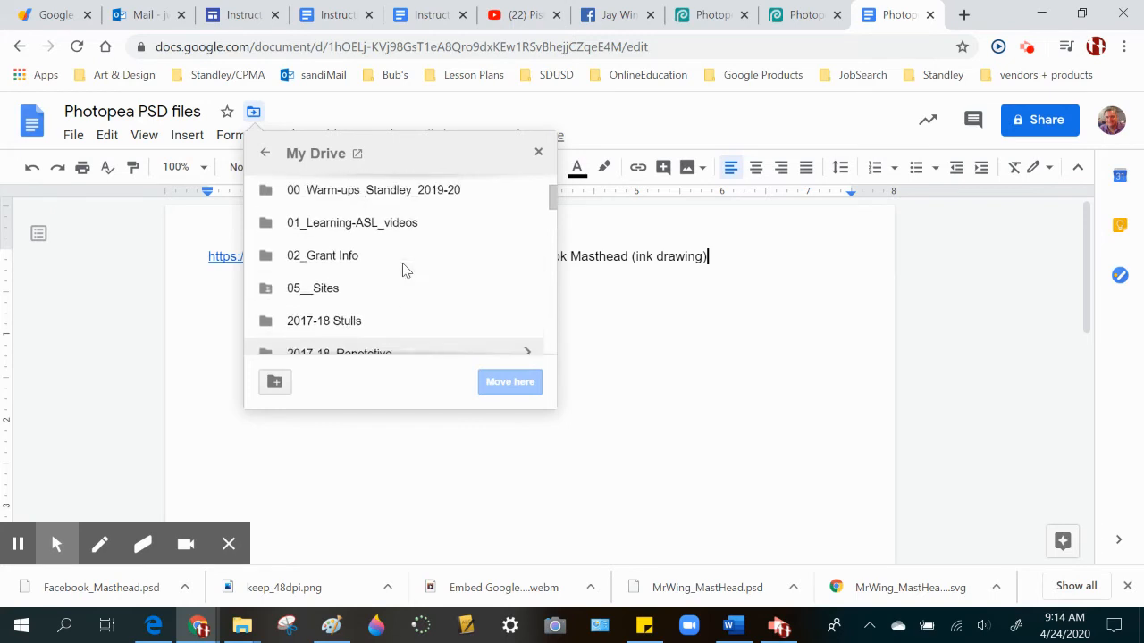
double_click(303, 298)
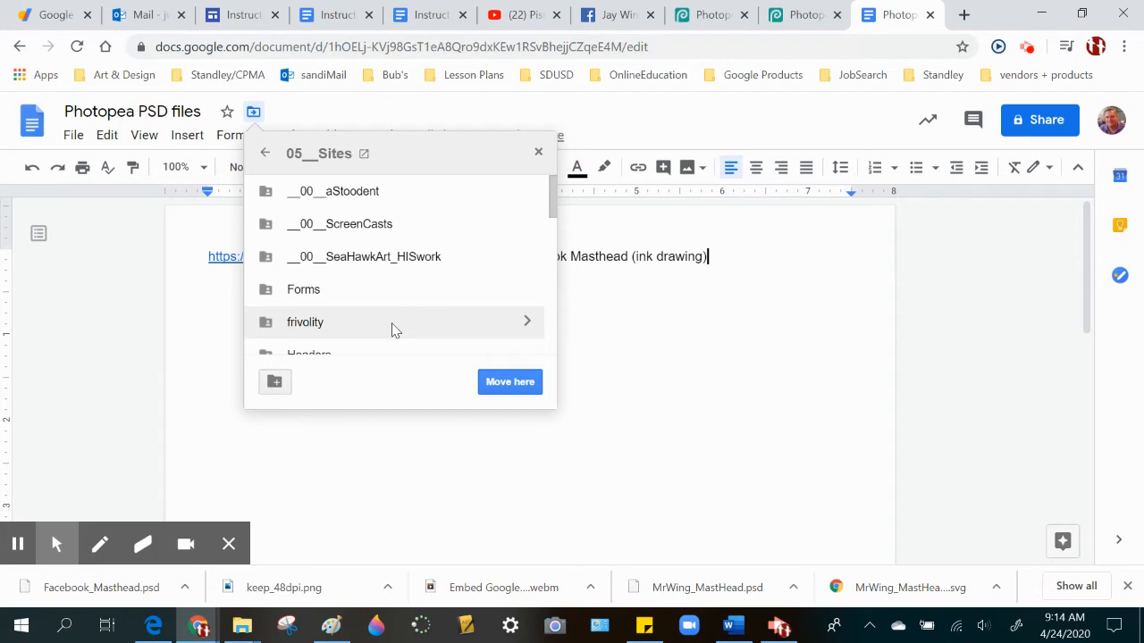
scroll(394, 331, "down", 1)
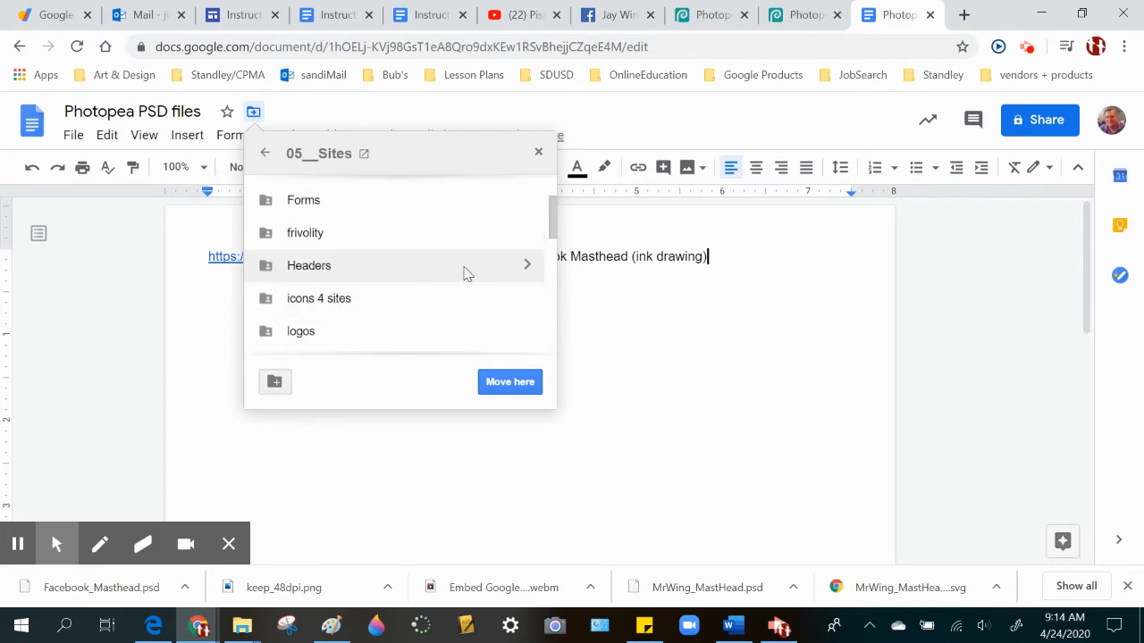
left_click(528, 268)
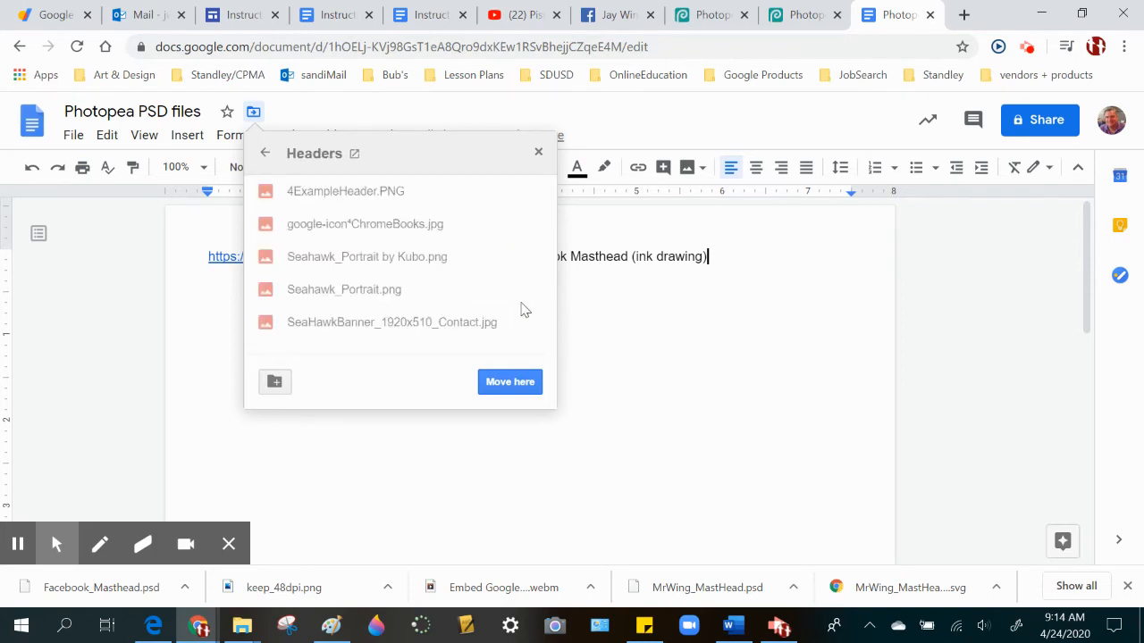
left_click(510, 381)
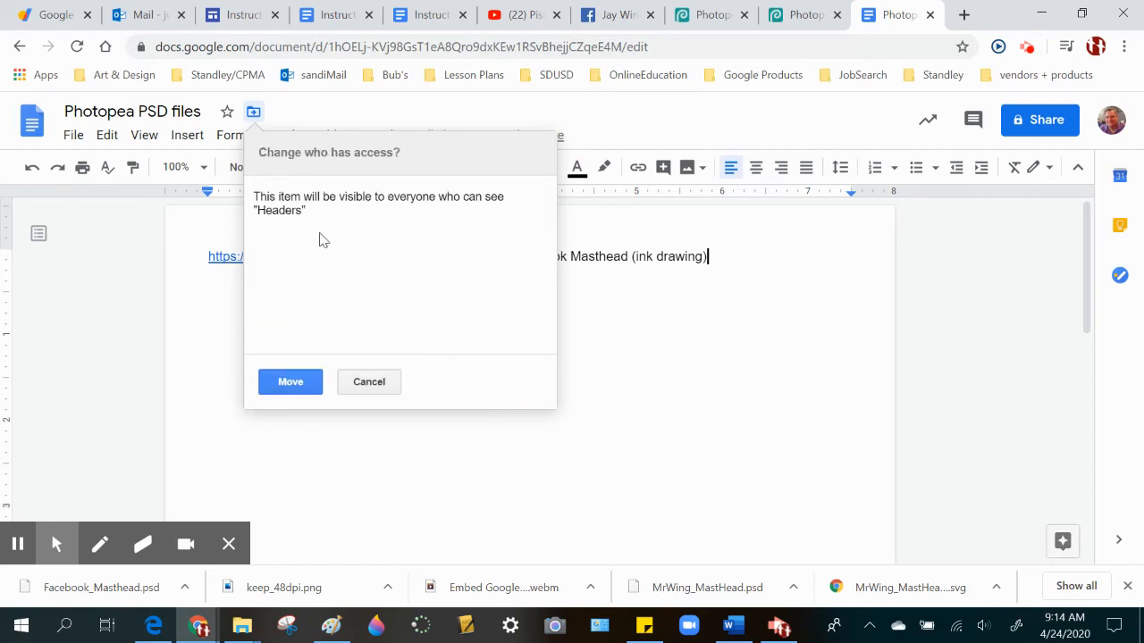
left_click(291, 381)
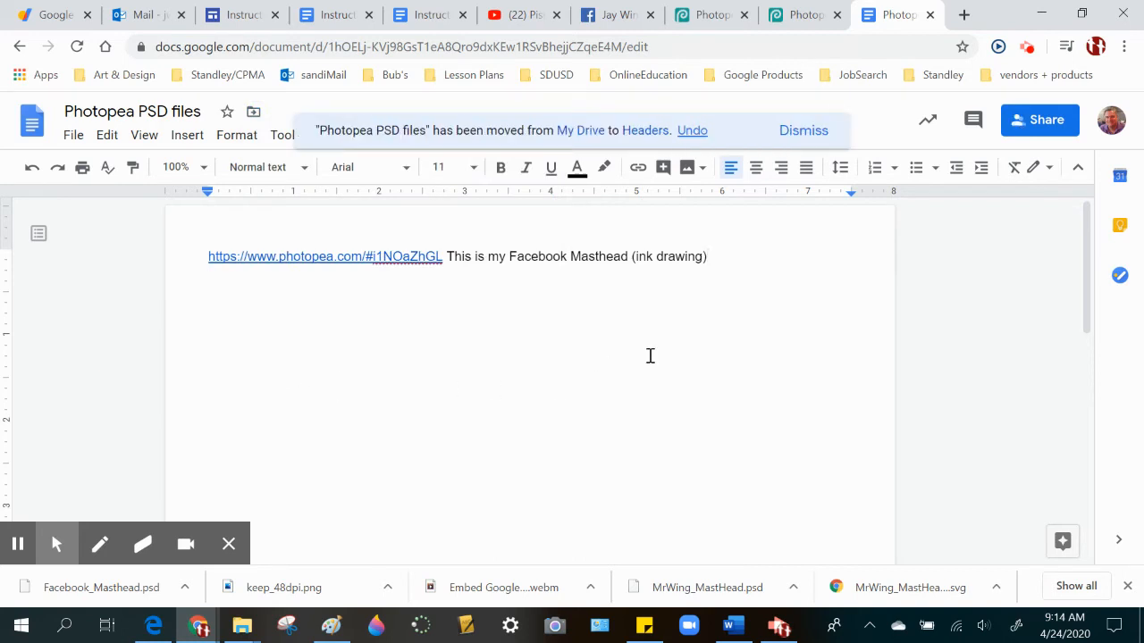
Step: Check the current cover photo on the Facebook profile and switch back to the published masthead in Photopea
left_click(615, 18)
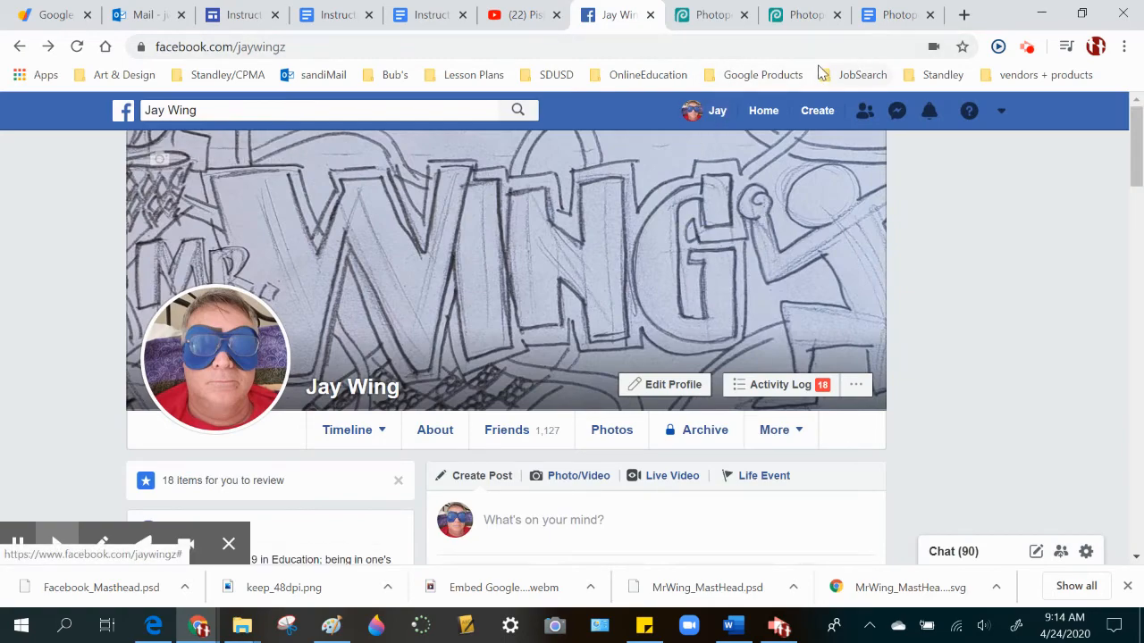
left_click(790, 17)
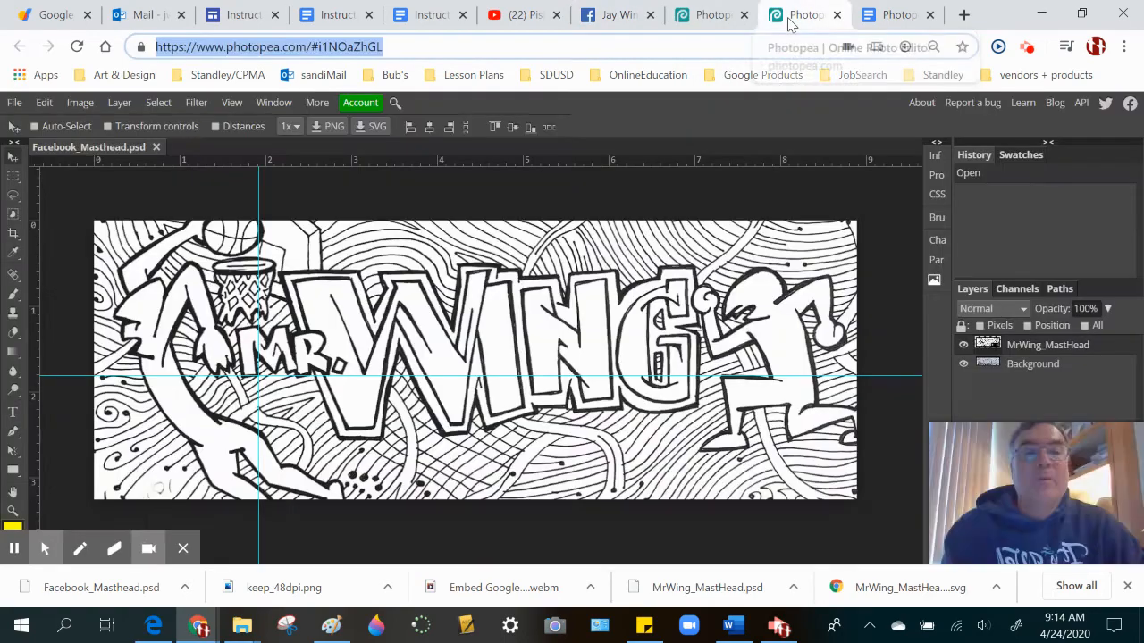
Step: Export the masthead from Photopea as a JPG at 1280 × 469 px and 70% quality
left_click(16, 103)
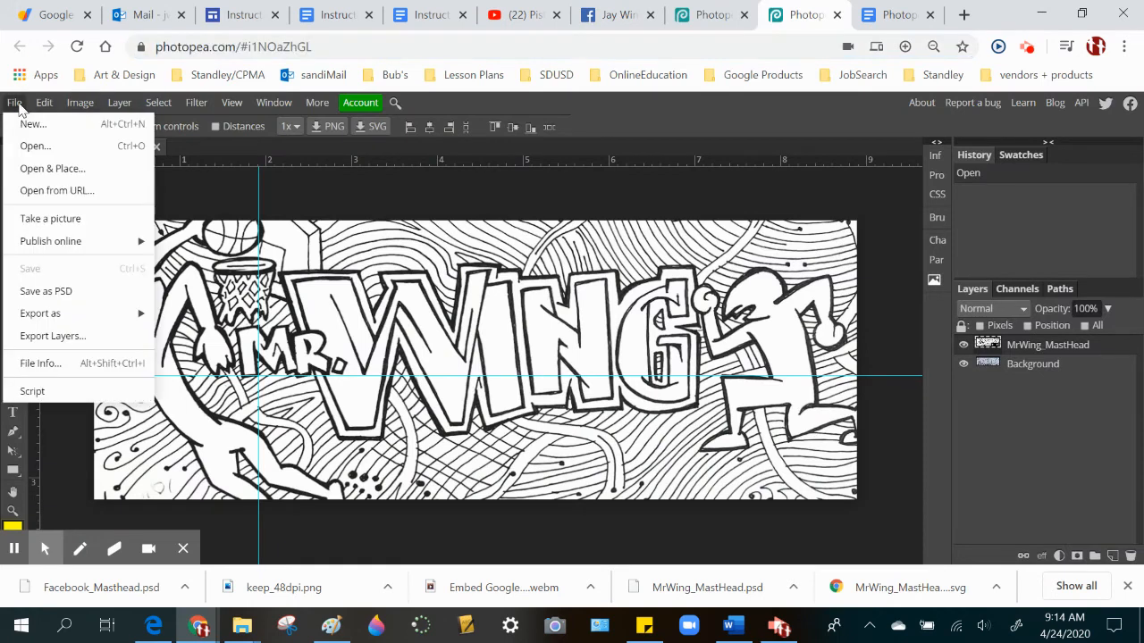
mouse_move(61, 318)
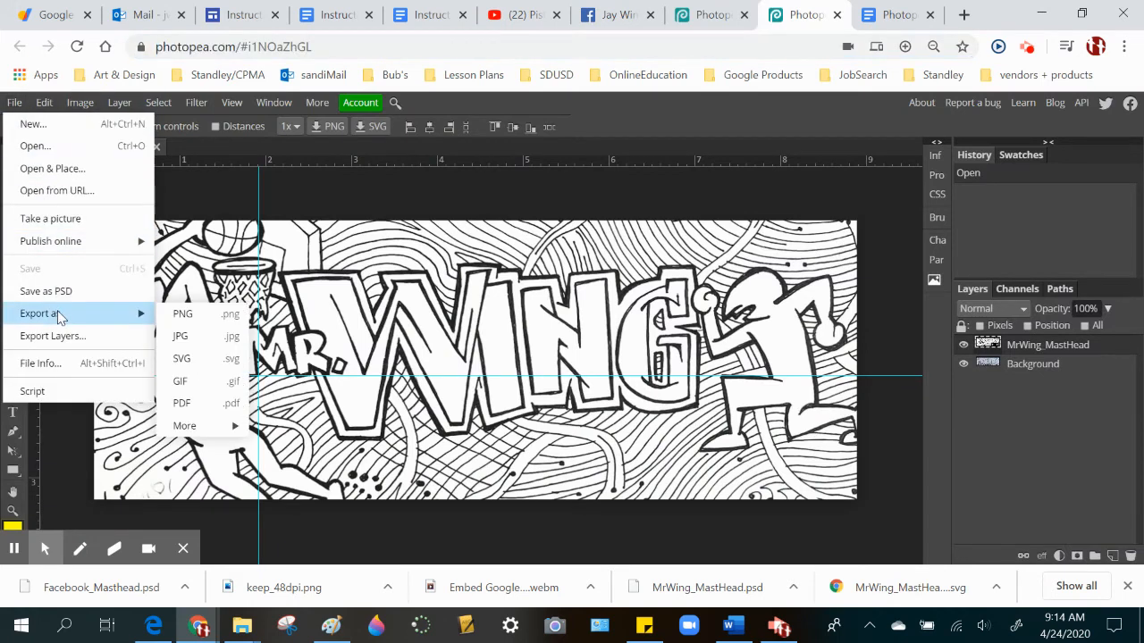
left_click(208, 343)
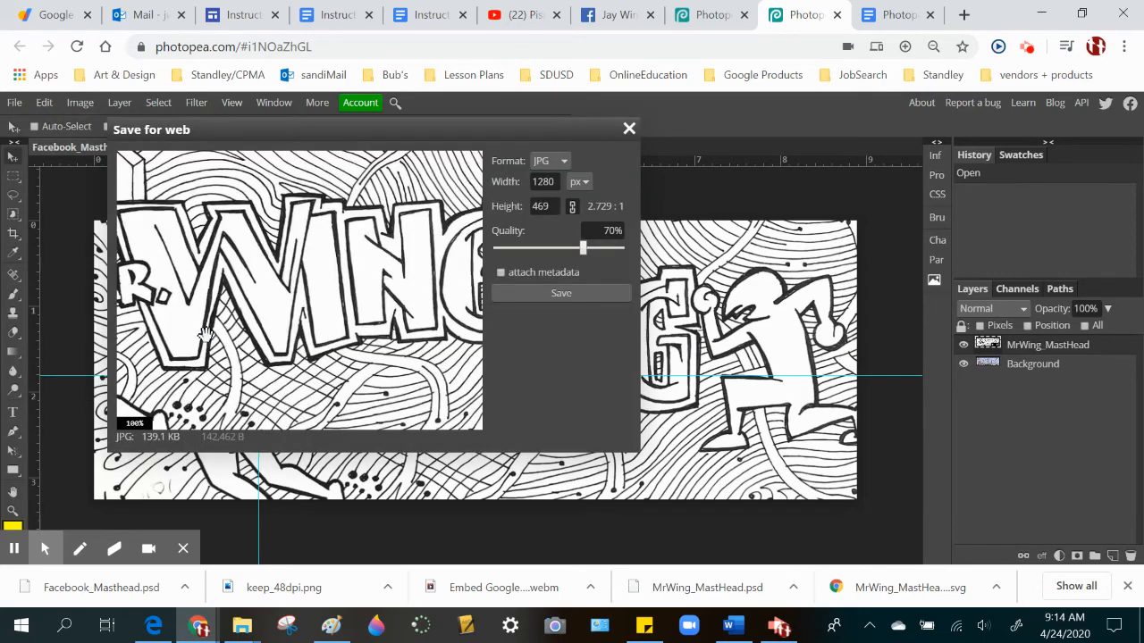
left_click(550, 293)
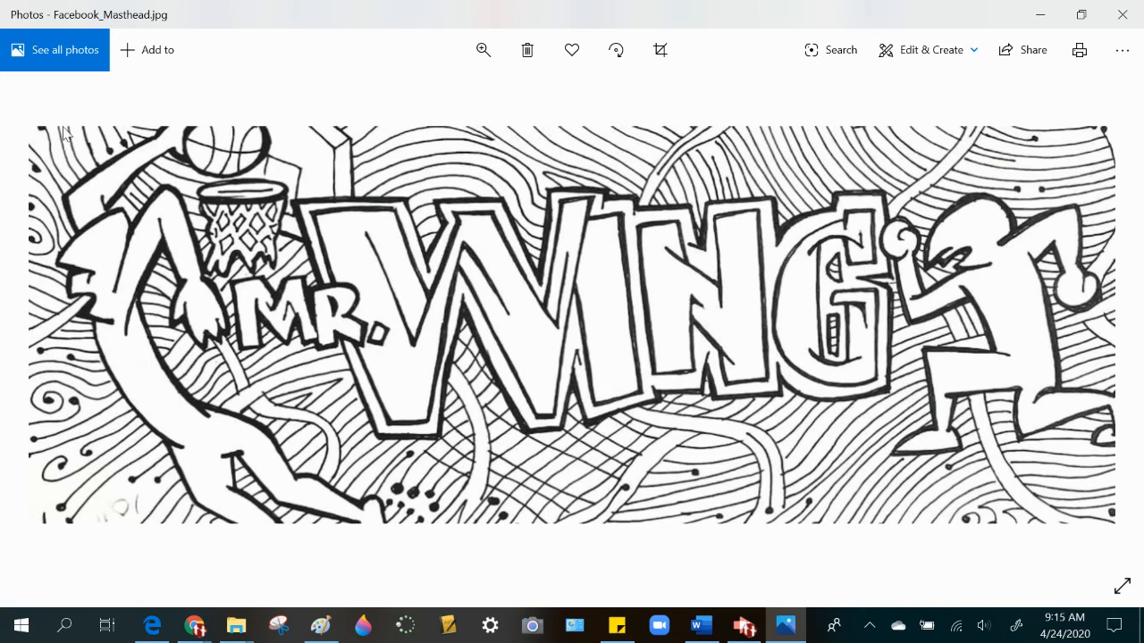
Step: Add Facebook_Masthead.jpg to the existing MastHeads album in Photos and close the image viewer
left_click(154, 53)
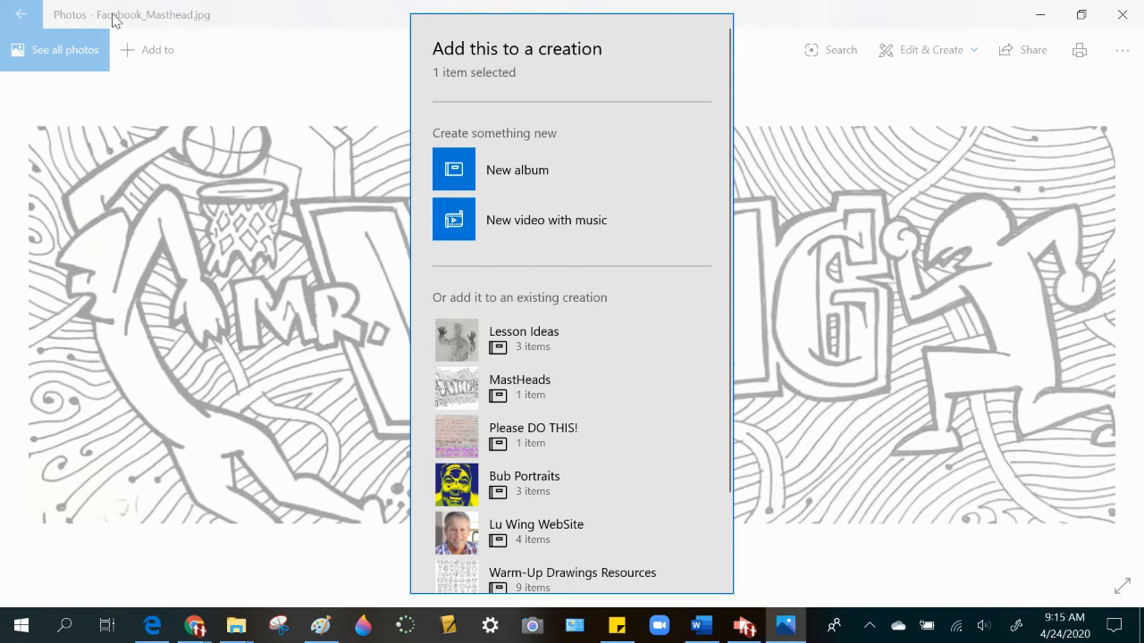
left_click(532, 394)
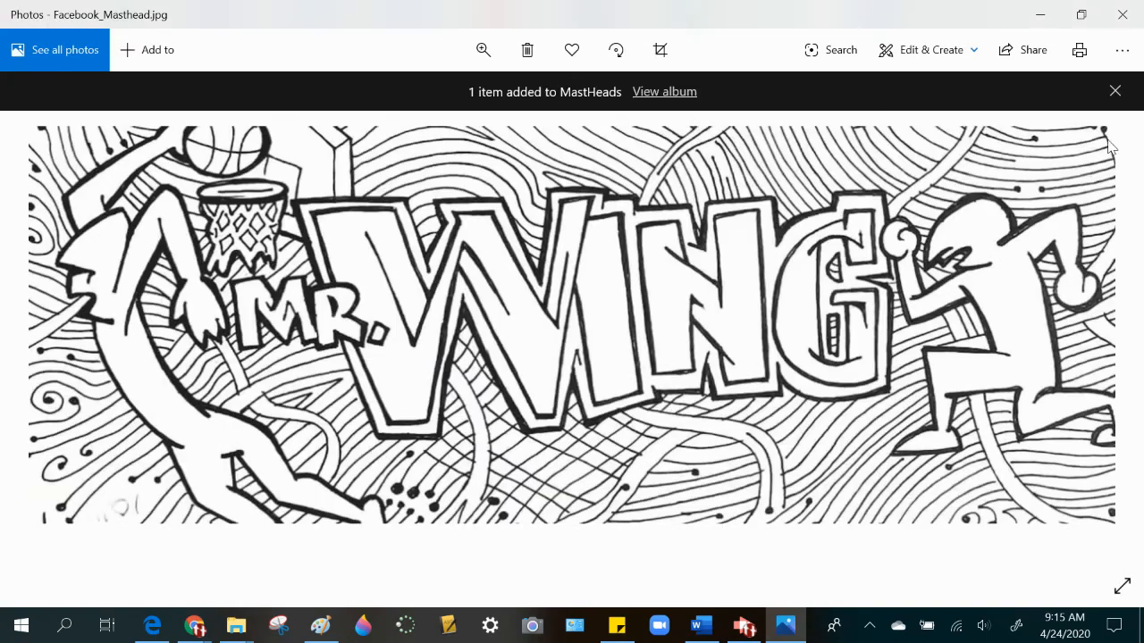
left_click(1123, 14)
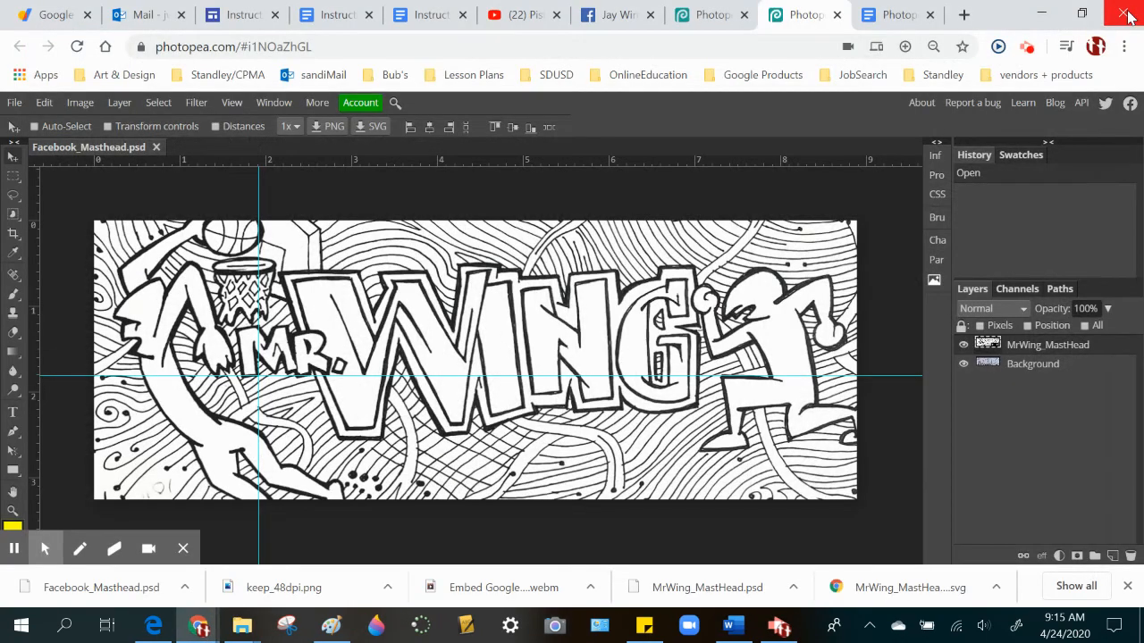
Step: Switch to the Facebook profile, view the current cover photo in full, and close the photo viewer
left_click(611, 16)
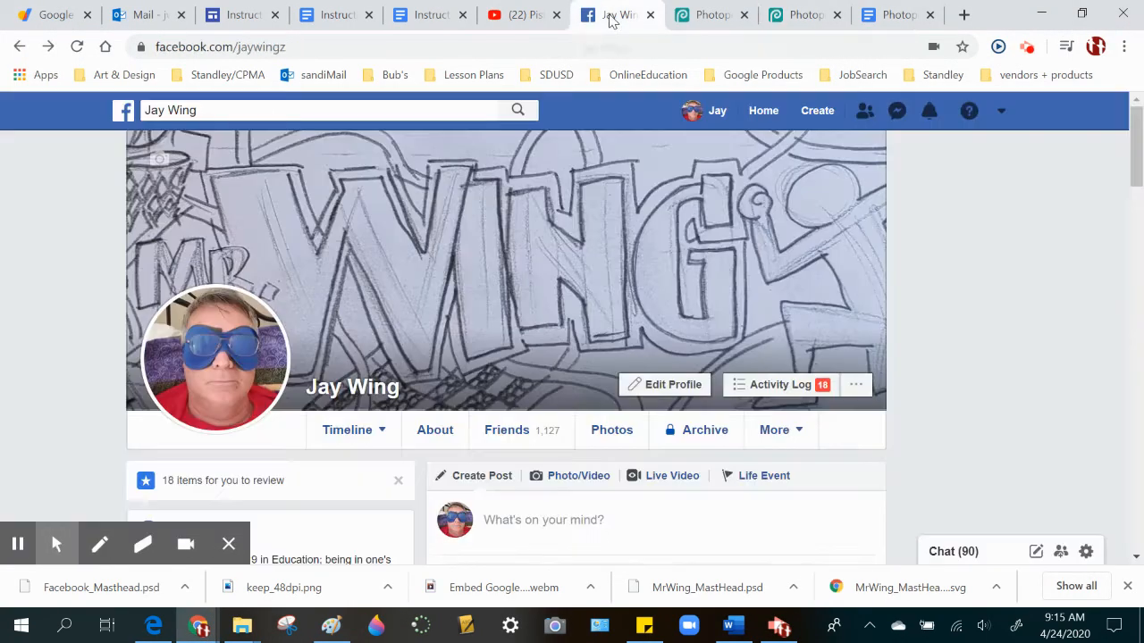
left_click(585, 221)
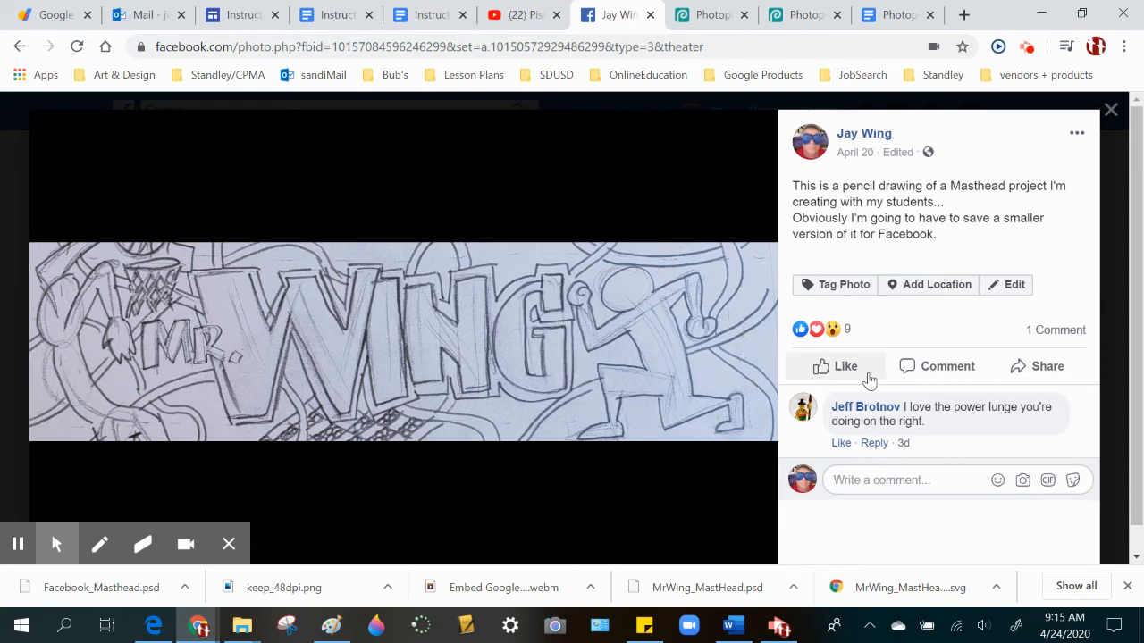
mouse_move(862, 373)
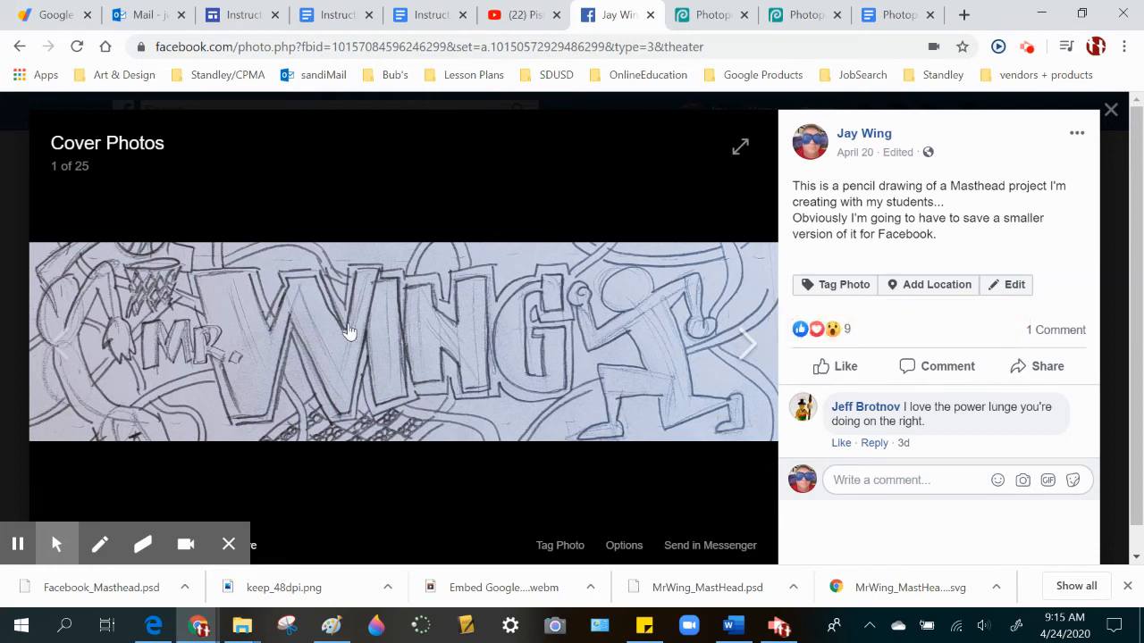
left_click(229, 544)
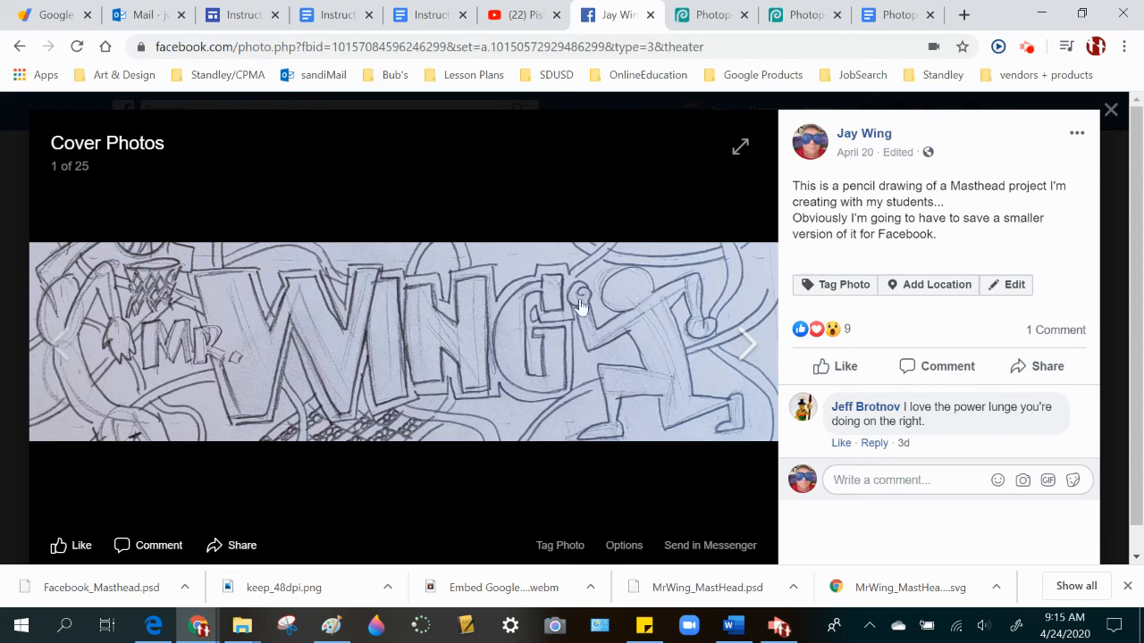
left_click(1109, 109)
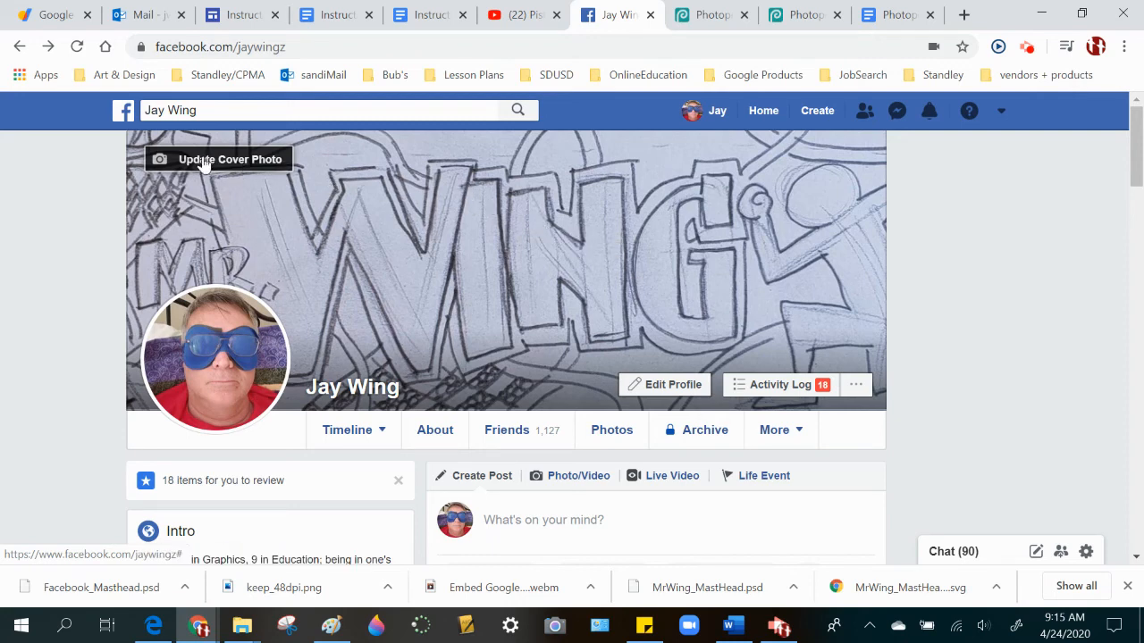
left_click(204, 161)
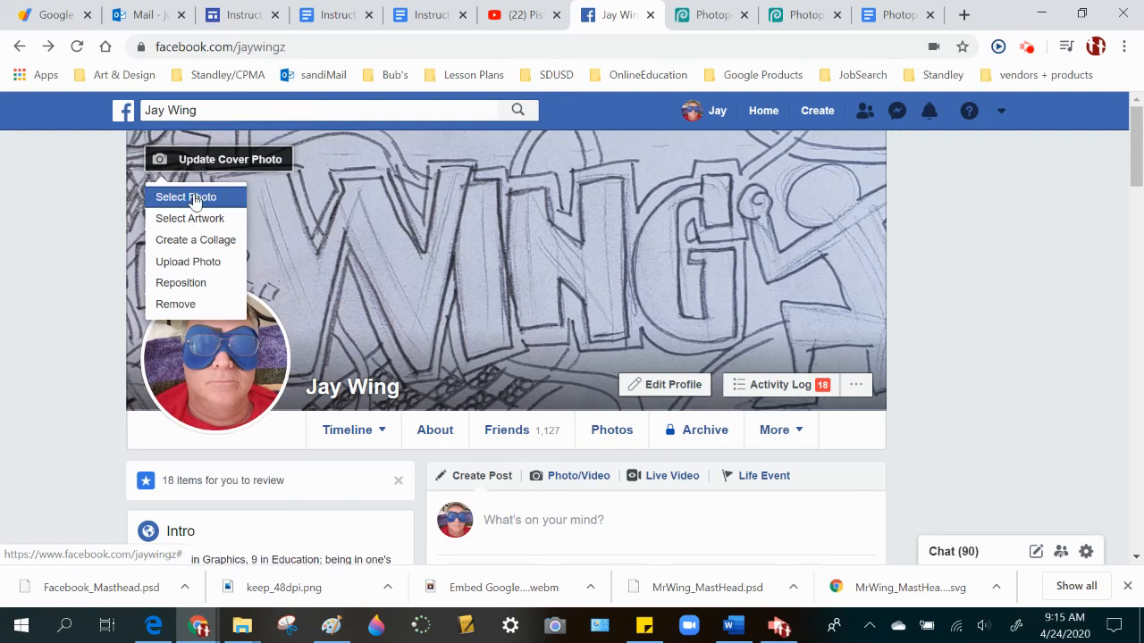
left_click(190, 263)
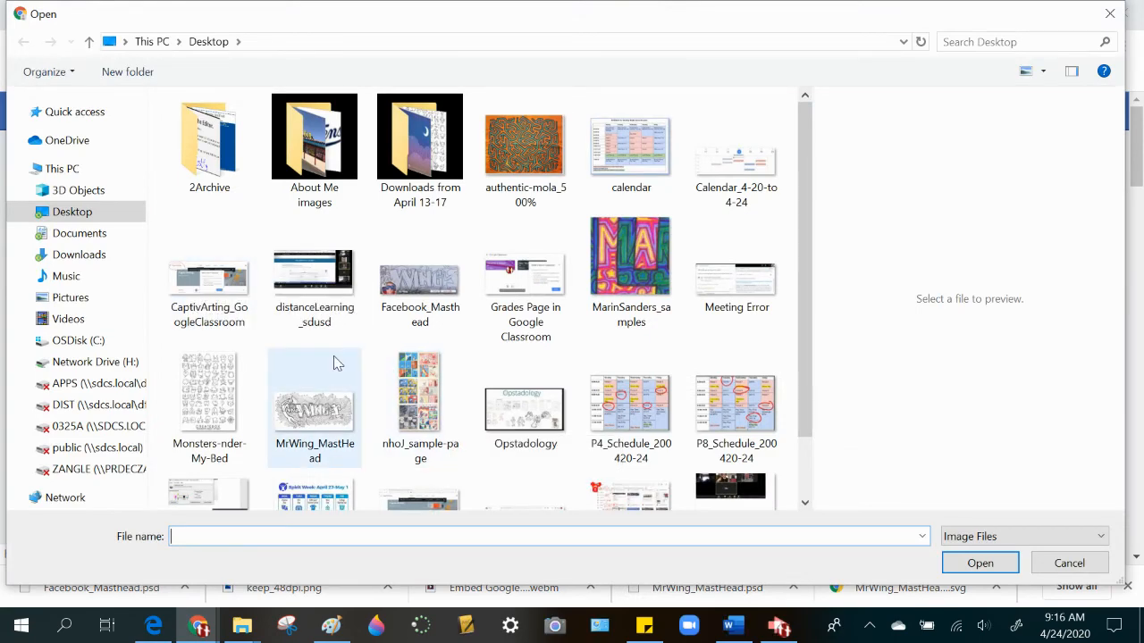
scroll(333, 356, "down", 1)
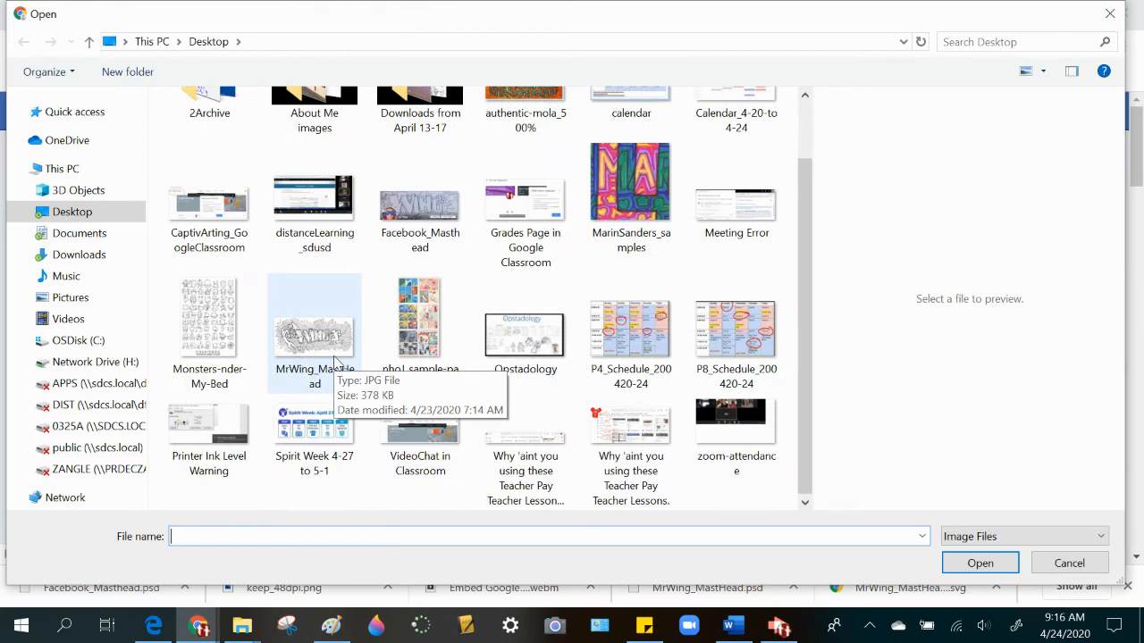
scroll(335, 360, "up", 1)
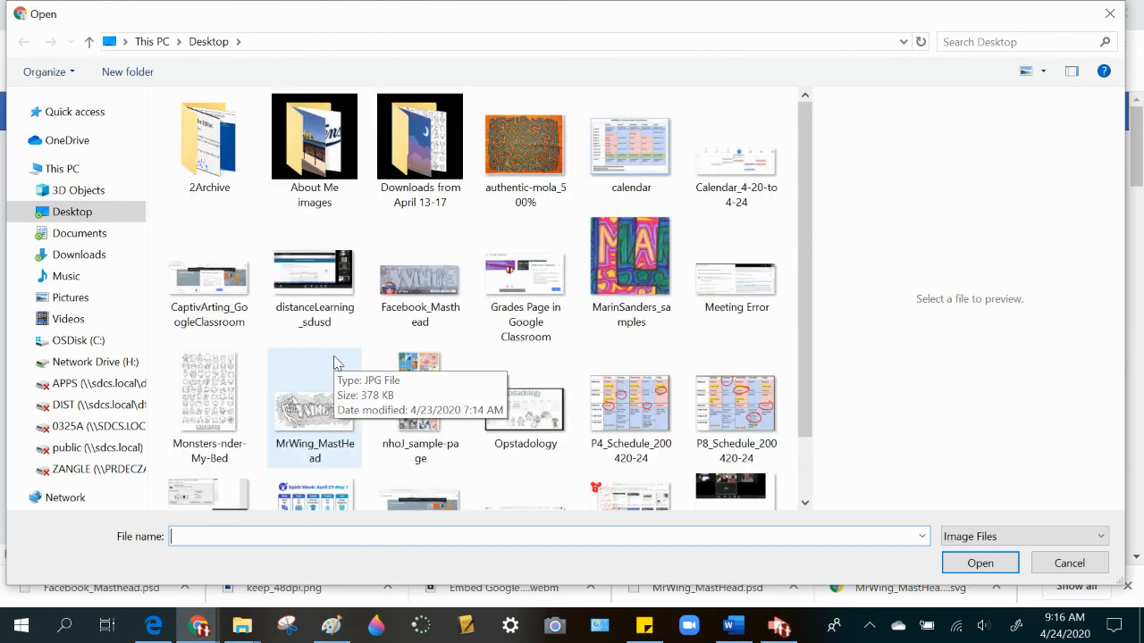
left_click(70, 298)
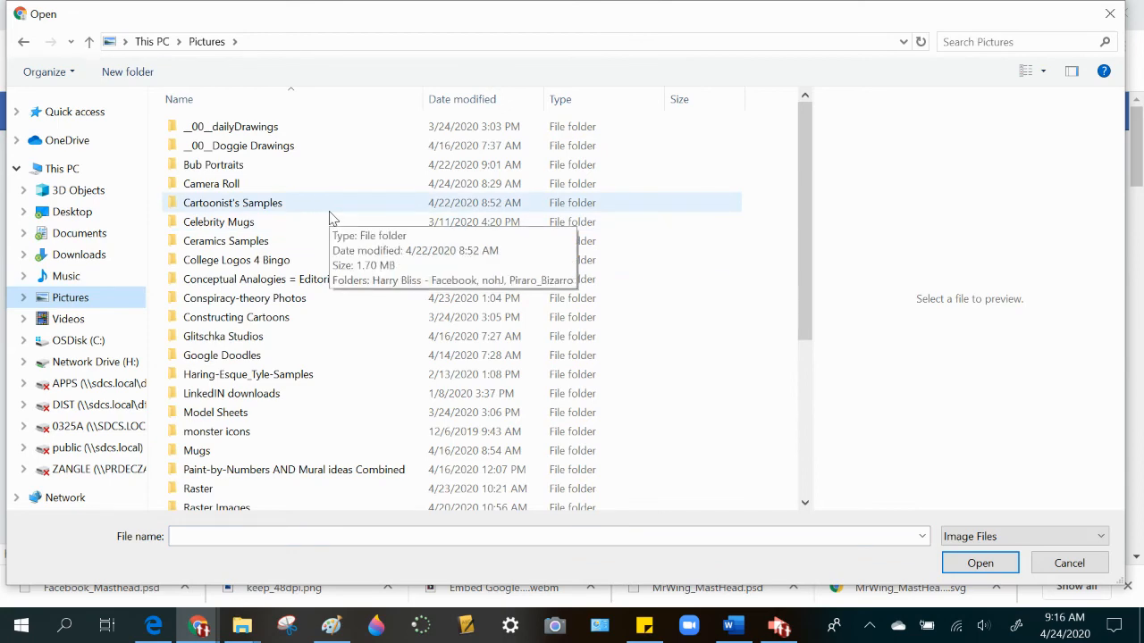
scroll(331, 217, "down", 5)
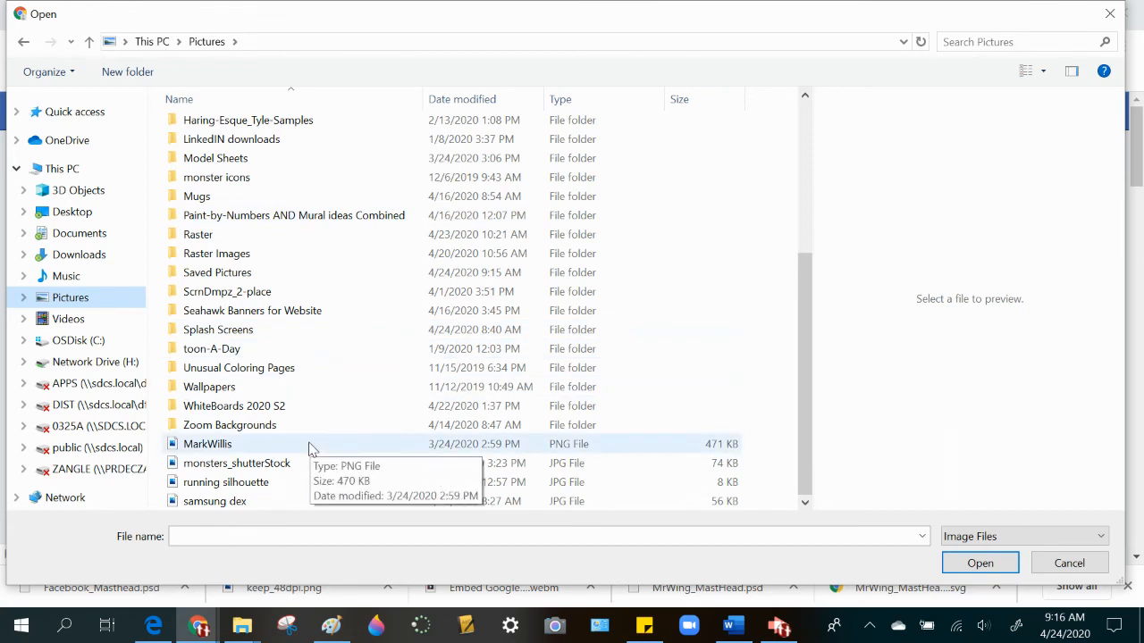
scroll(325, 304, "up", 5)
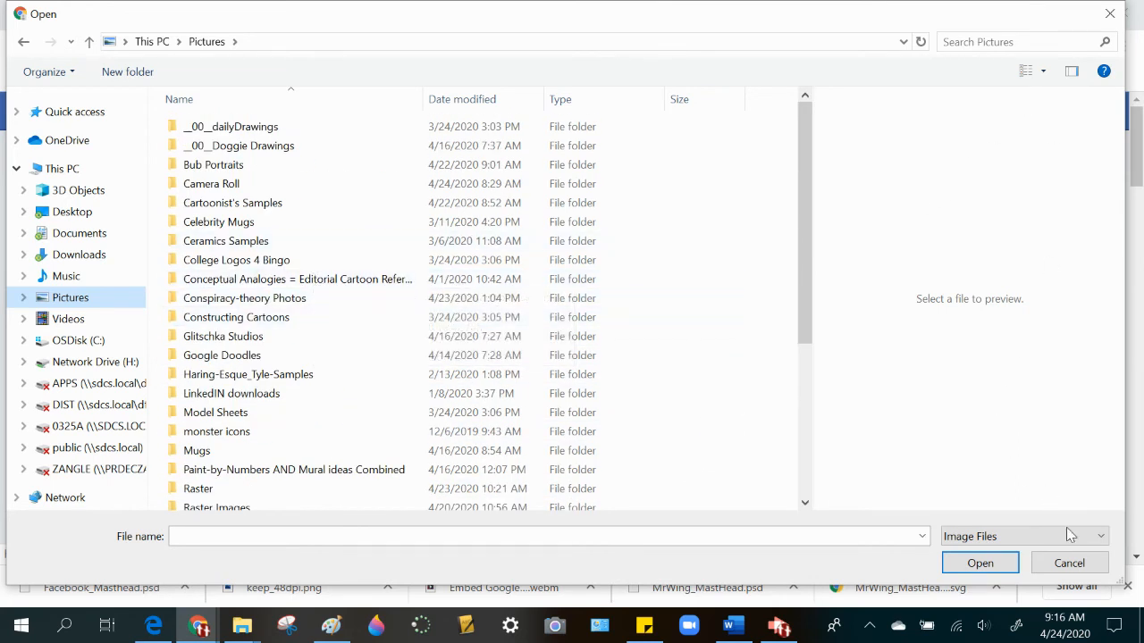
left_click(1068, 563)
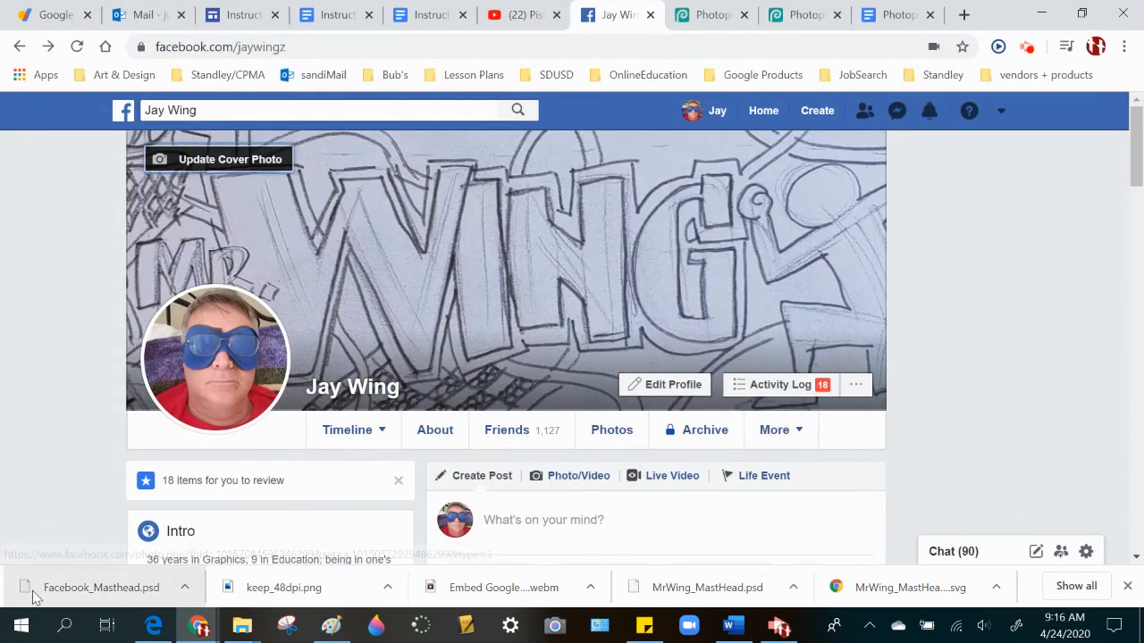
Step: Look up the folder where the downloaded Facebook_Masthead.psd is stored and close the folder window
left_click(186, 589)
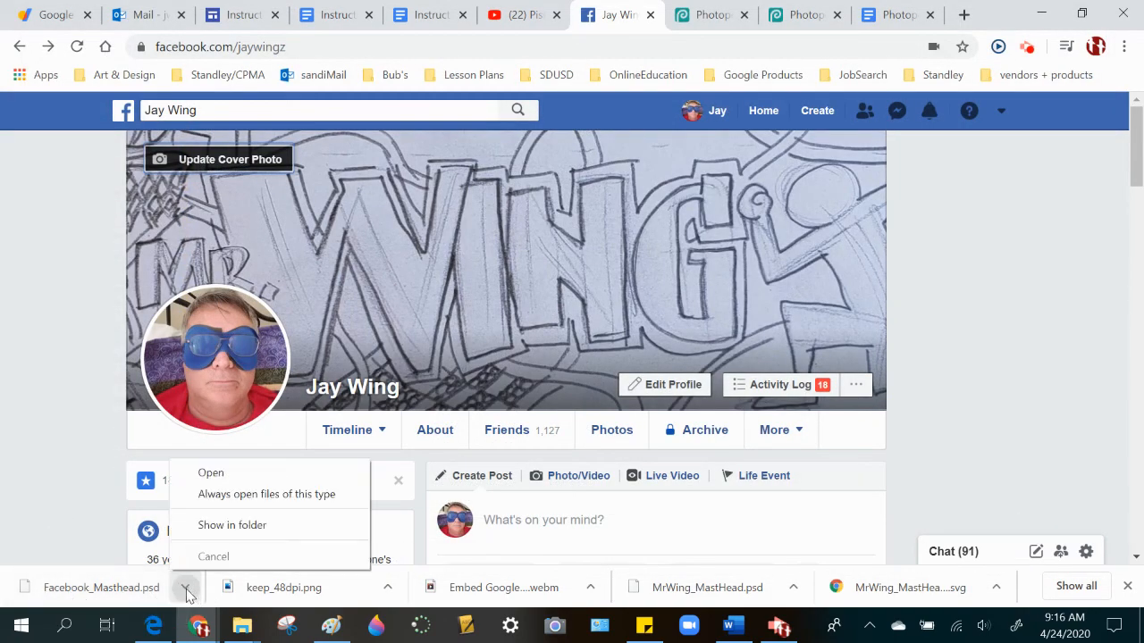
left_click(225, 526)
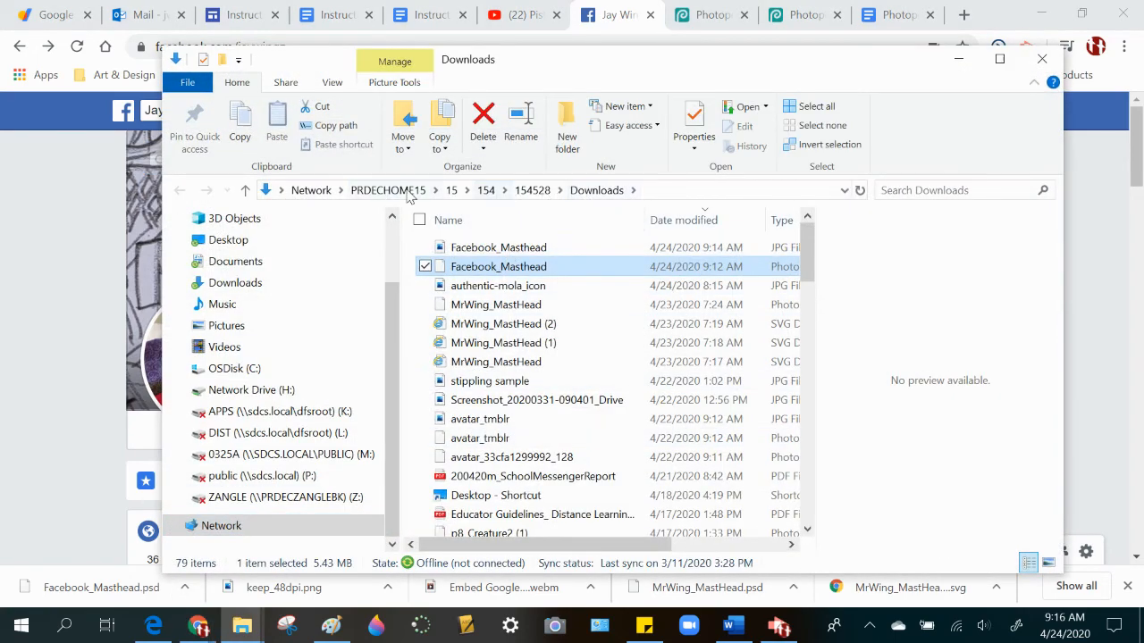
left_click(1042, 59)
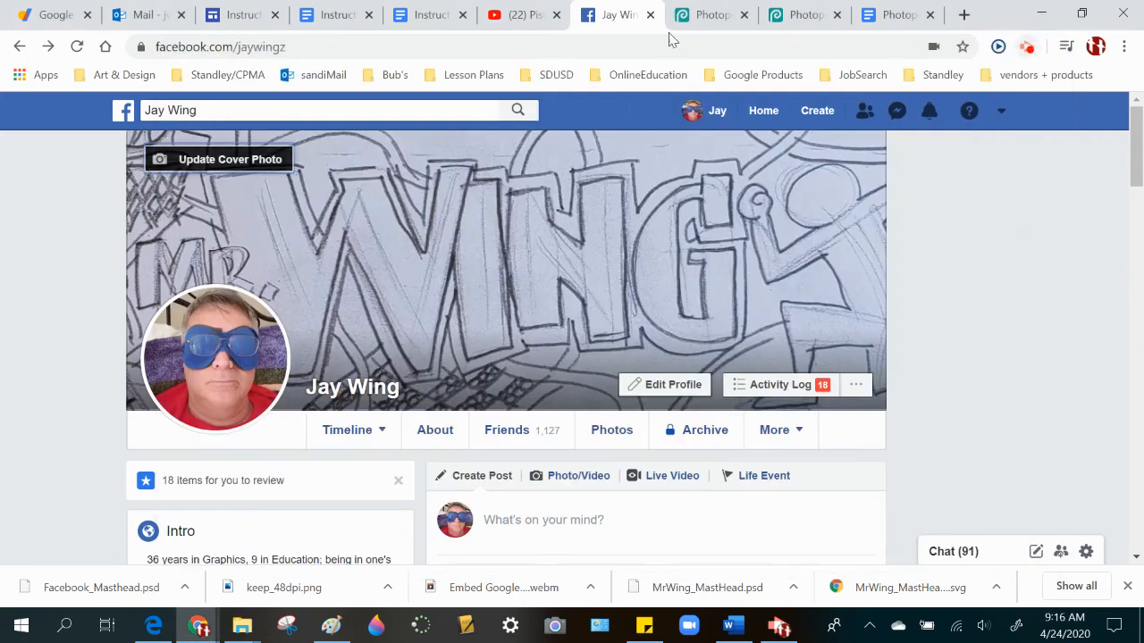
Step: Upload the Facebook_Masthead JPG from the Downloads folder as the profile's cover photo and save the changes
left_click(224, 161)
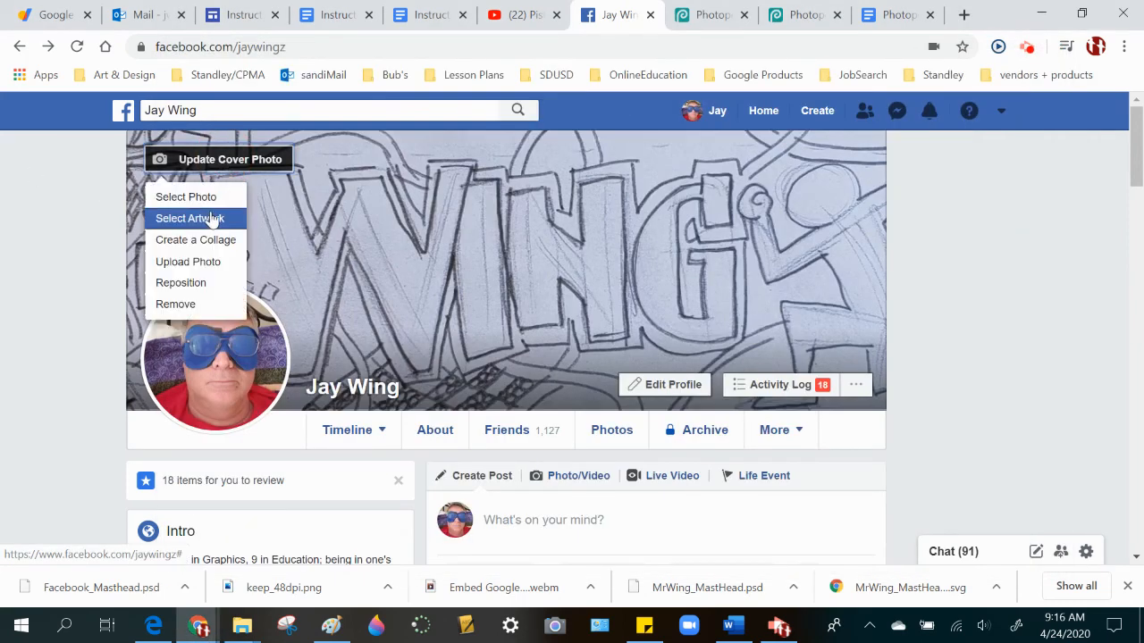
left_click(206, 265)
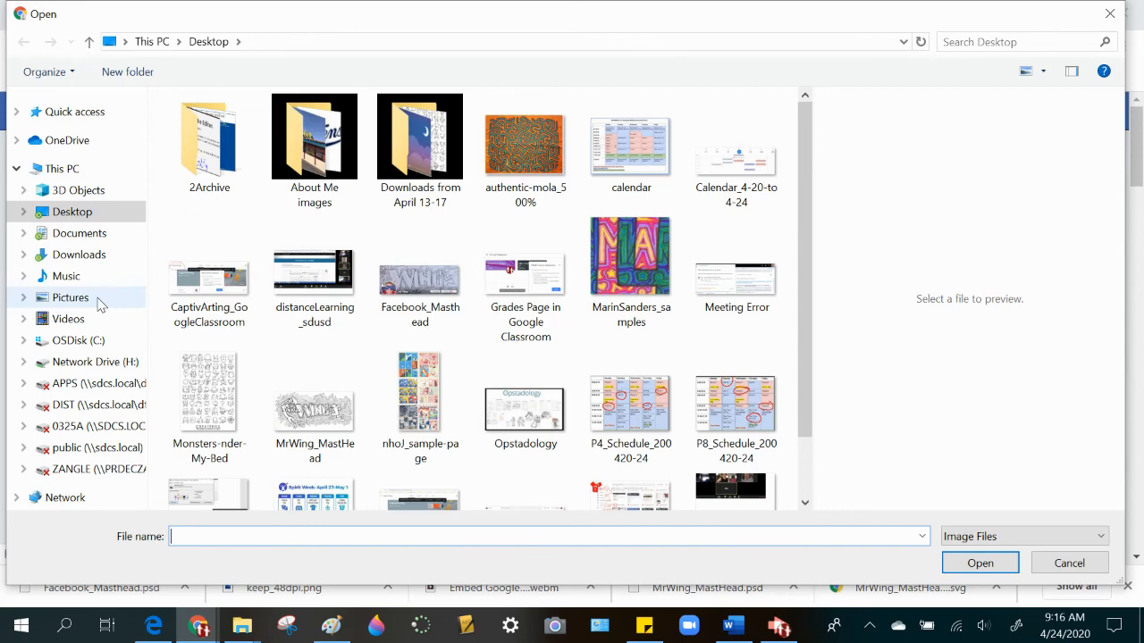
left_click(95, 259)
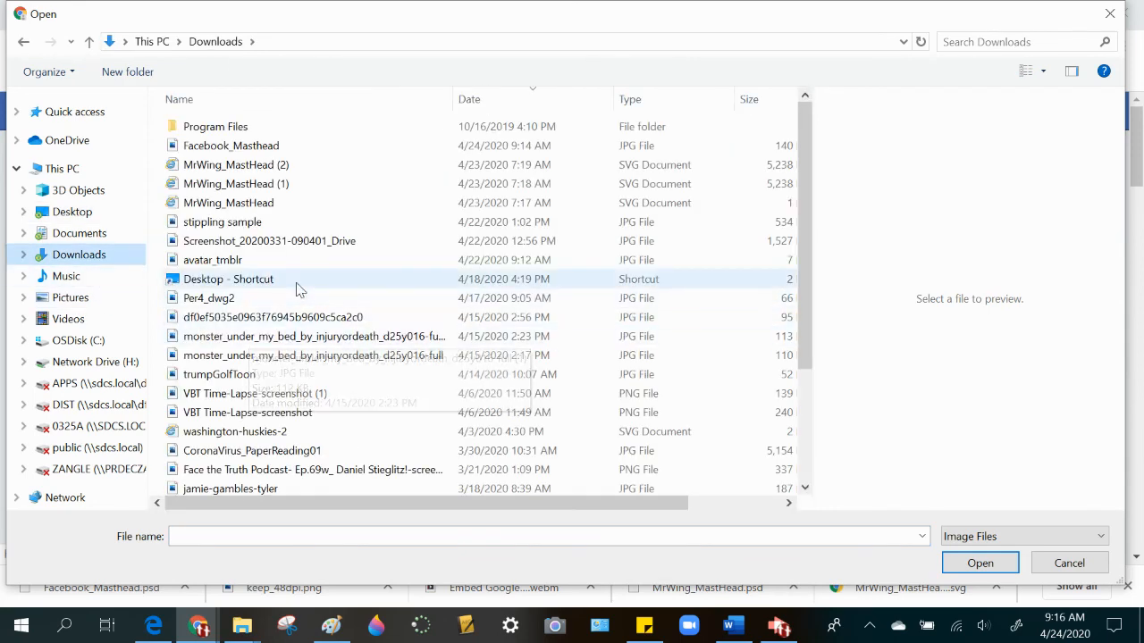
left_click(235, 151)
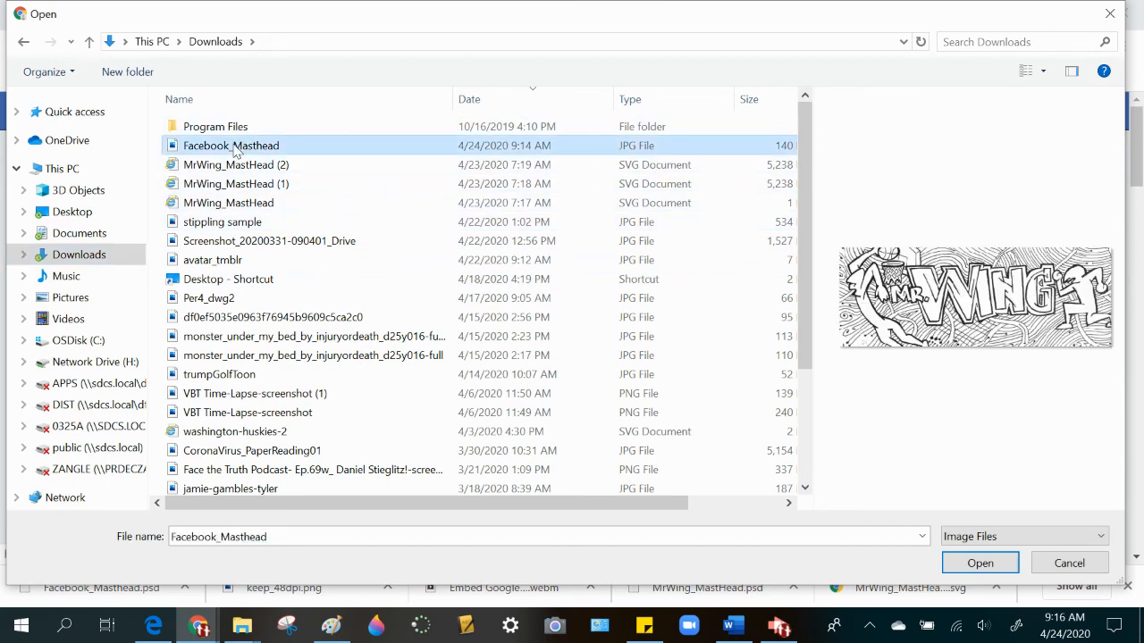
left_click(979, 564)
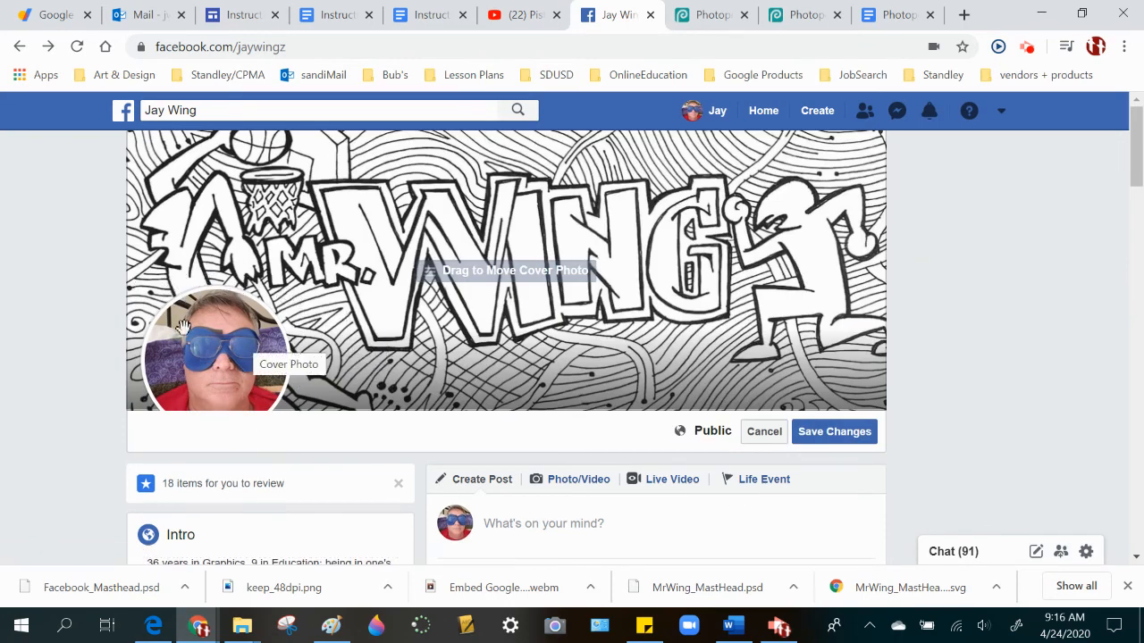
left_click(833, 432)
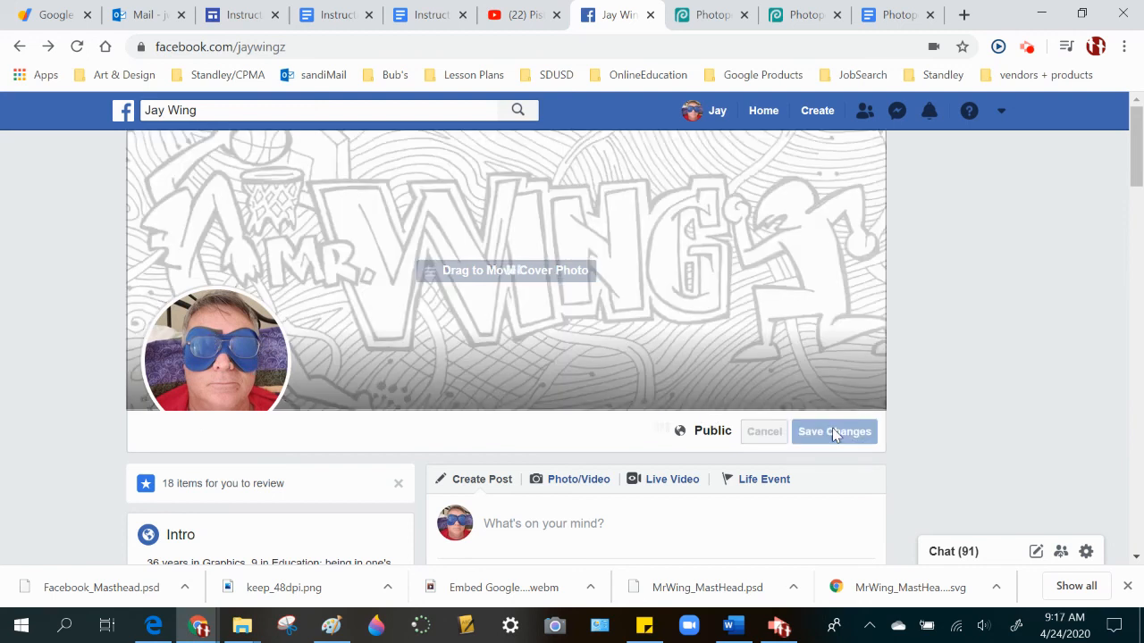